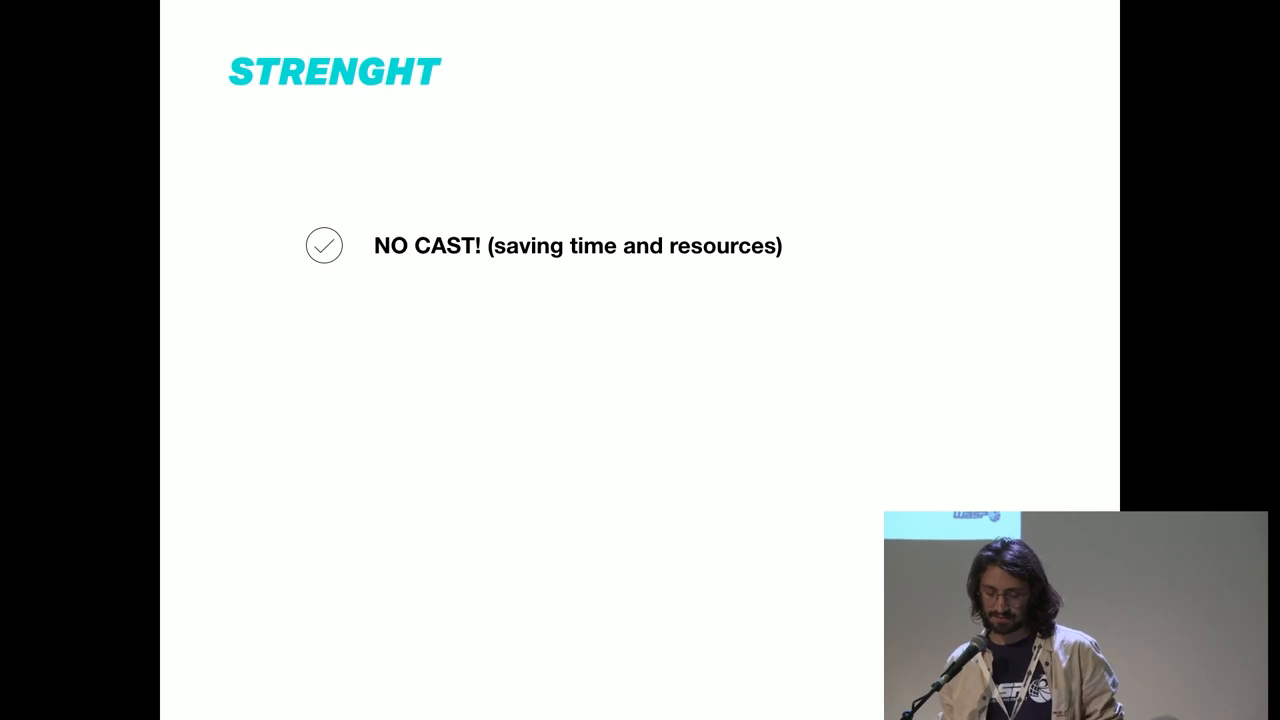
Reveal the second strength point about patient libraries on the slide.
key("Right")
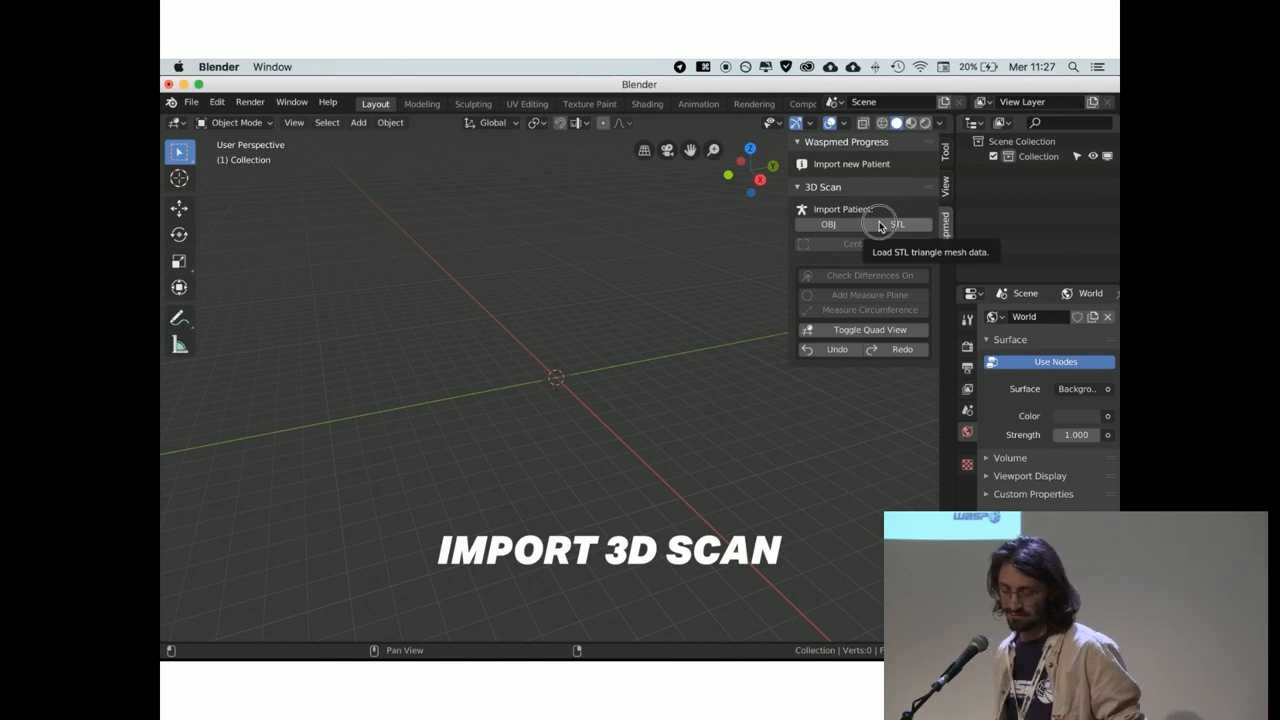
Import Body_patient_n°3.stl from the Scansioni folder and centre the scan in the scene.
left_click(881, 226)
left_click(208, 276)
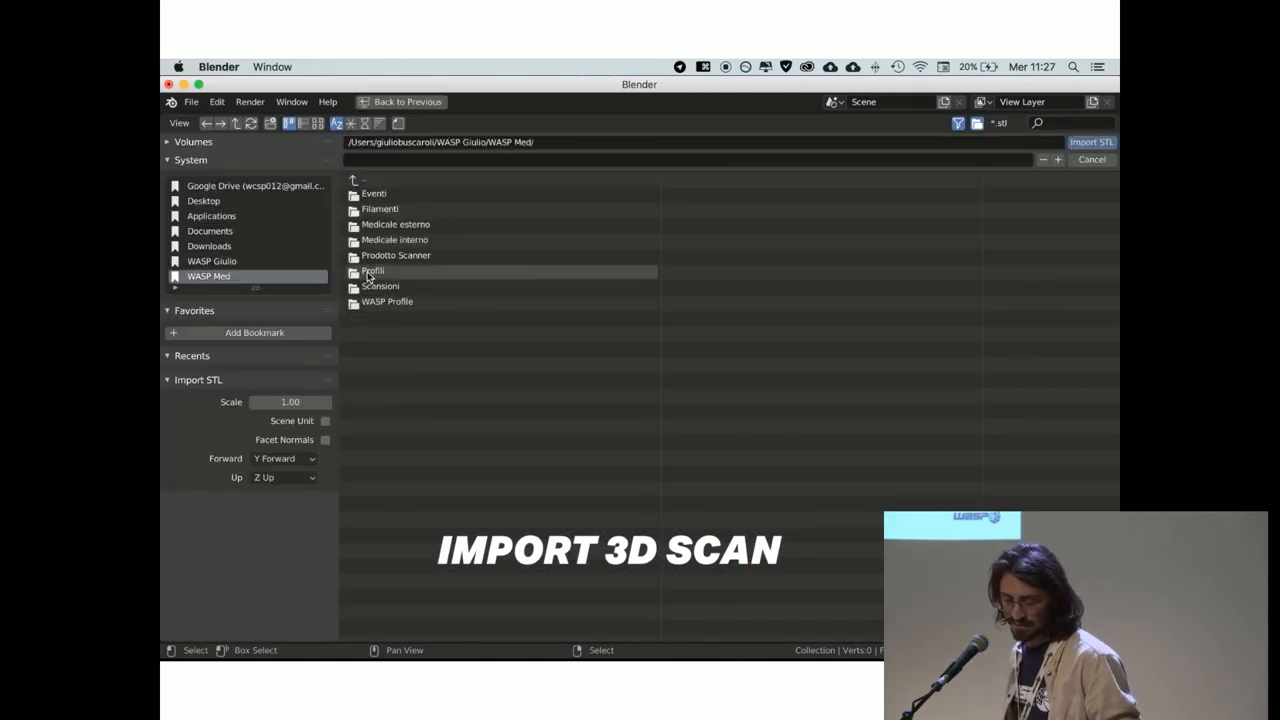
left_click(400, 272)
left_click(408, 197)
left_click(408, 197)
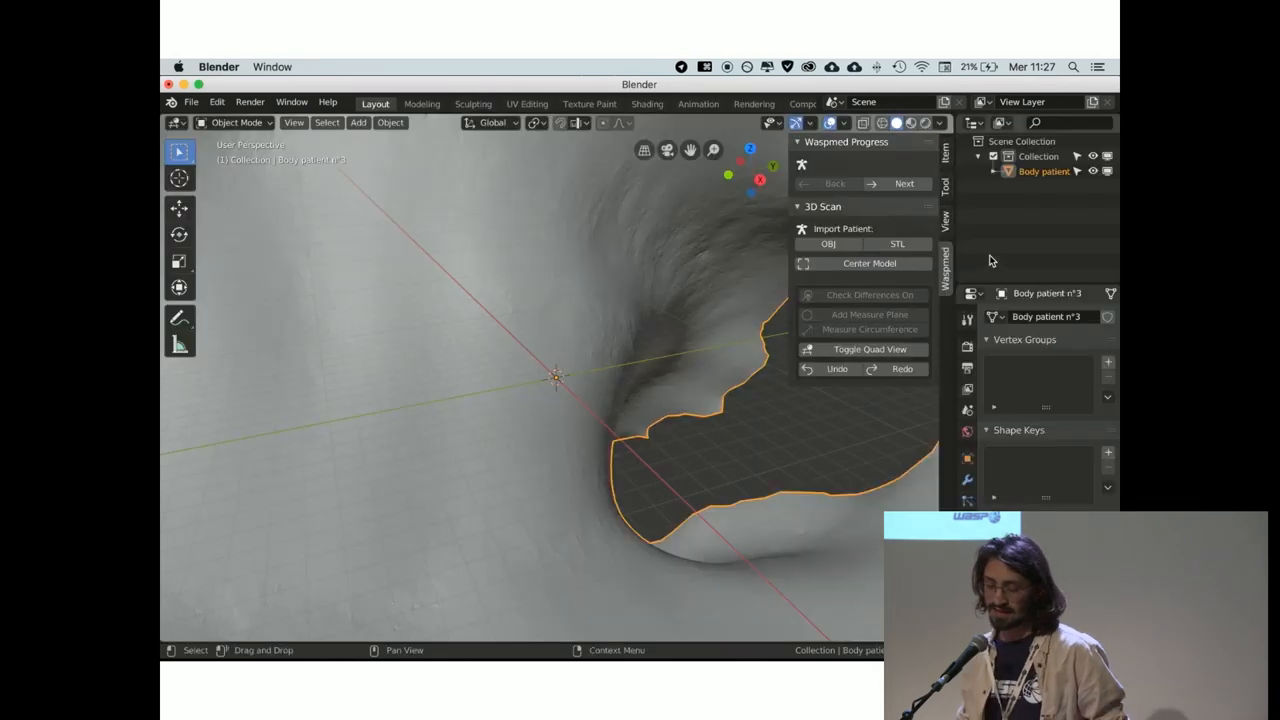
left_click(840, 263)
Rotate the body about X from front and side views until it stands upright.
mouse_move(600, 340)
middle_mouse_down()
mouse_move(517, 347)
mouse_move(530, 360)
middle_mouse_up()
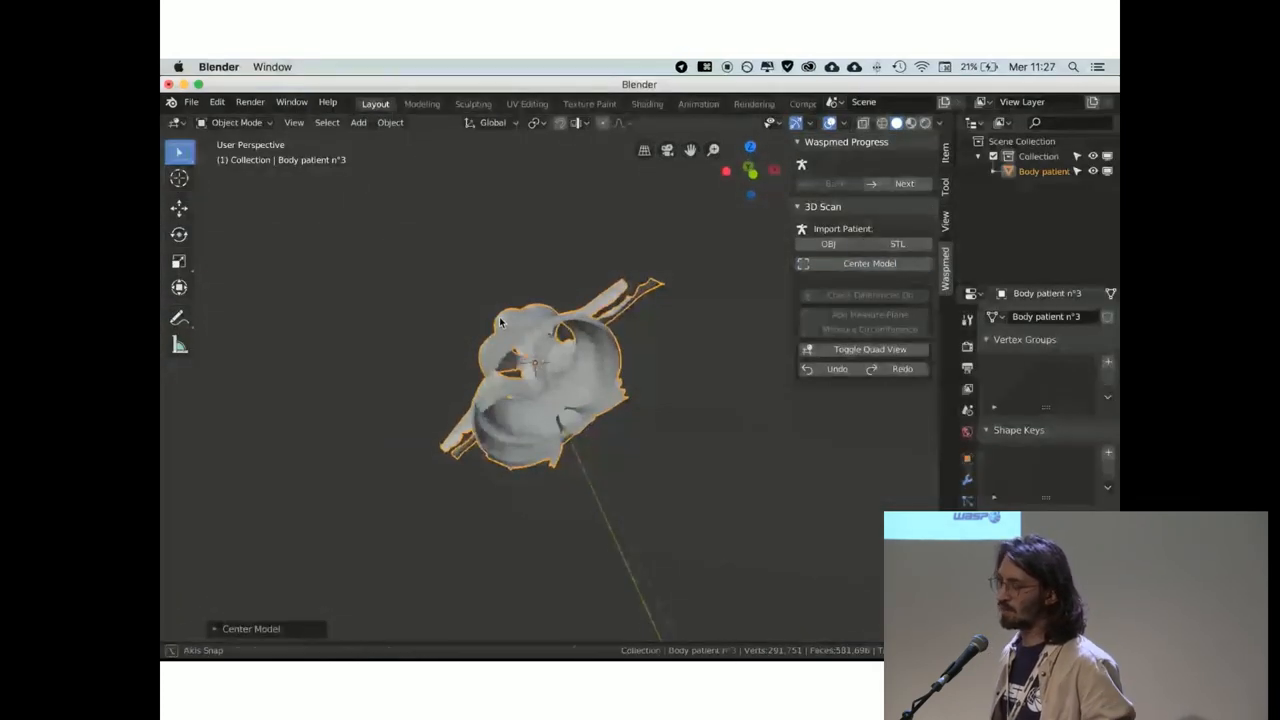
key("KP_1")
key("r")
key("x")
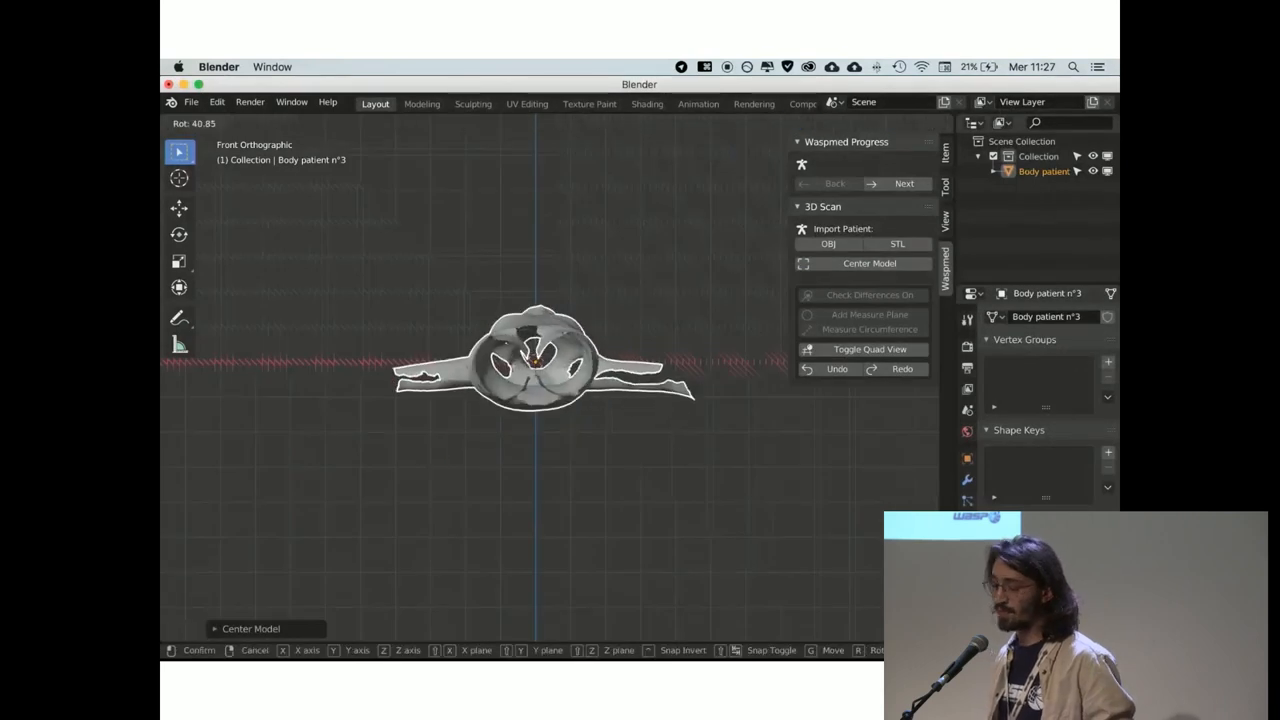
key("Return")
key("KP_3")
key("r")
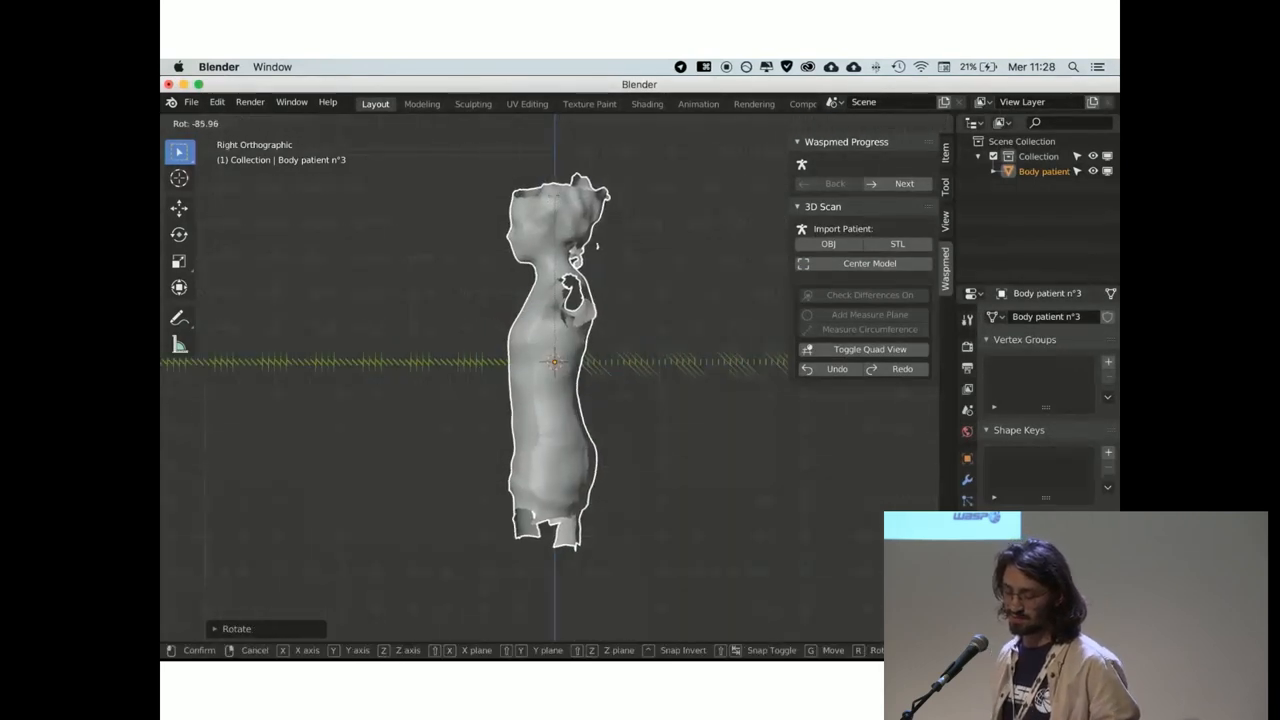
key("Return")
middle_click_drag(469, 357, 882, 358)
Advance to Fix the Scan and auto-remesh the body into a rebuilt mesh.
left_click(904, 183)
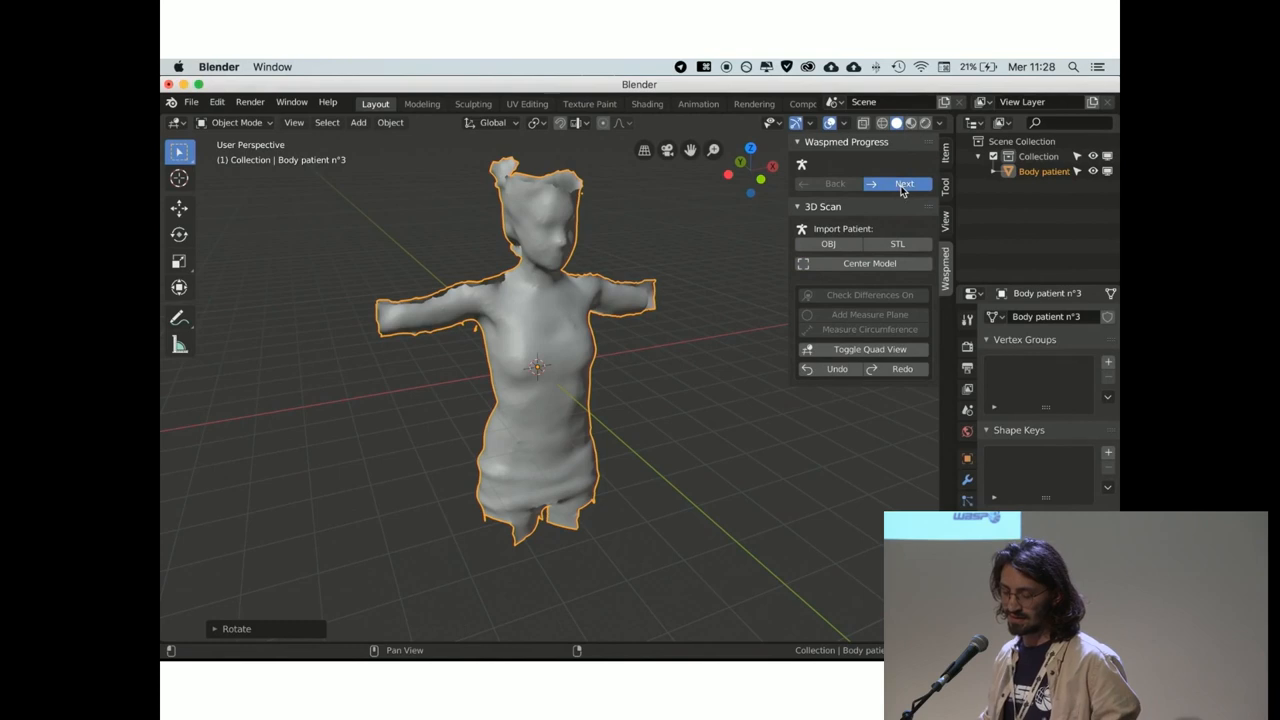
mouse_move(640, 360)
middle_mouse_down()
mouse_move(697, 266)
mouse_move(858, 247)
middle_mouse_up()
left_click(858, 232)
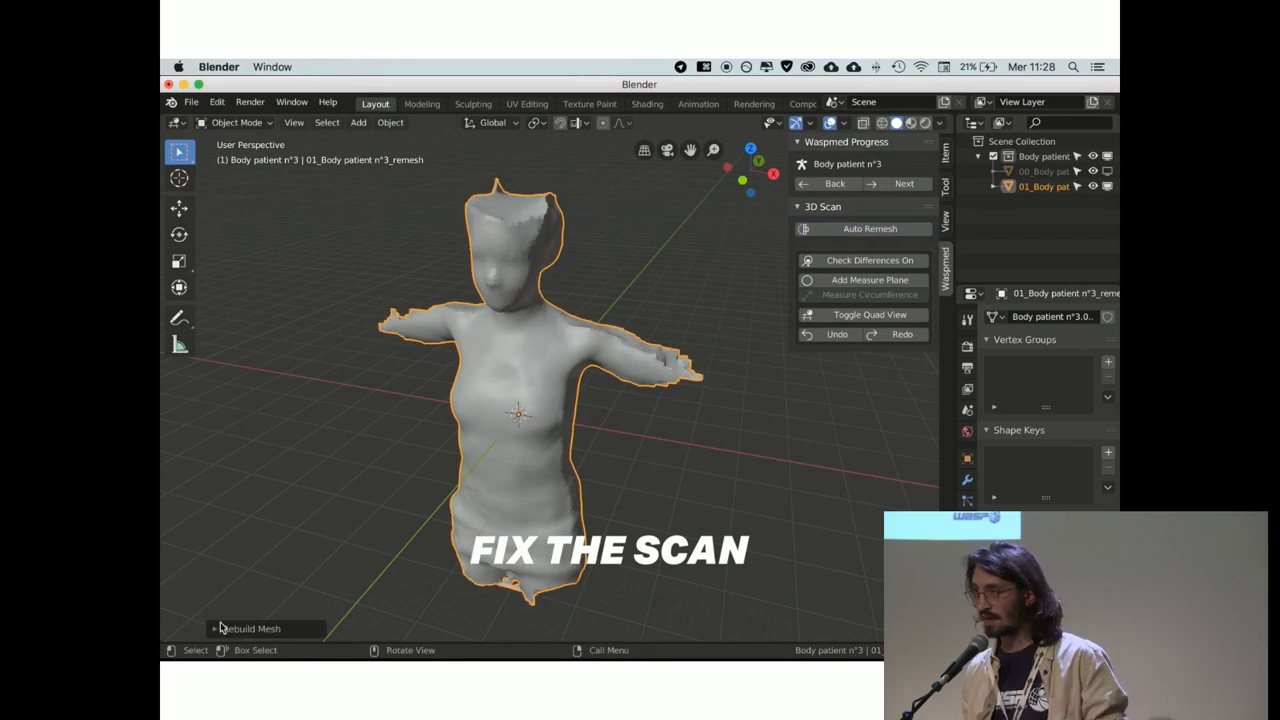
Rebuild the mesh at detail 8 and advance to the sculpting stage.
left_click(216, 628)
left_click(360, 623)
type("8")
key("Return")
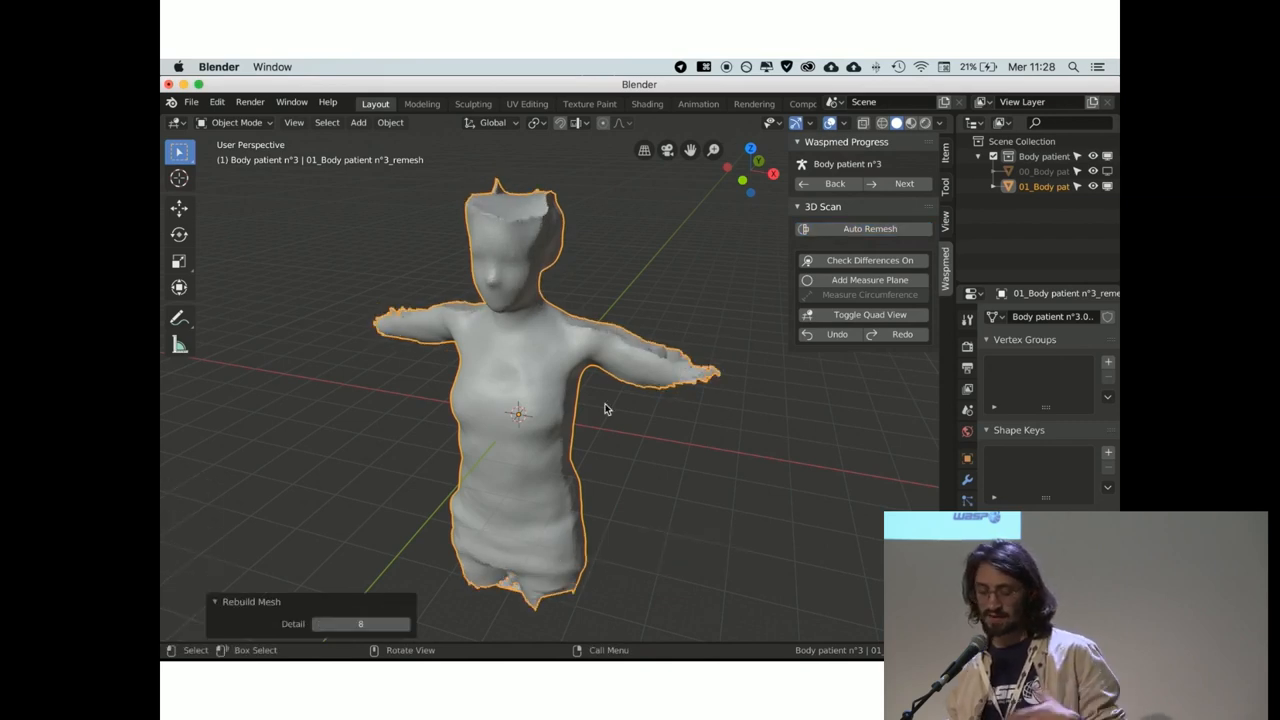
left_click(904, 183)
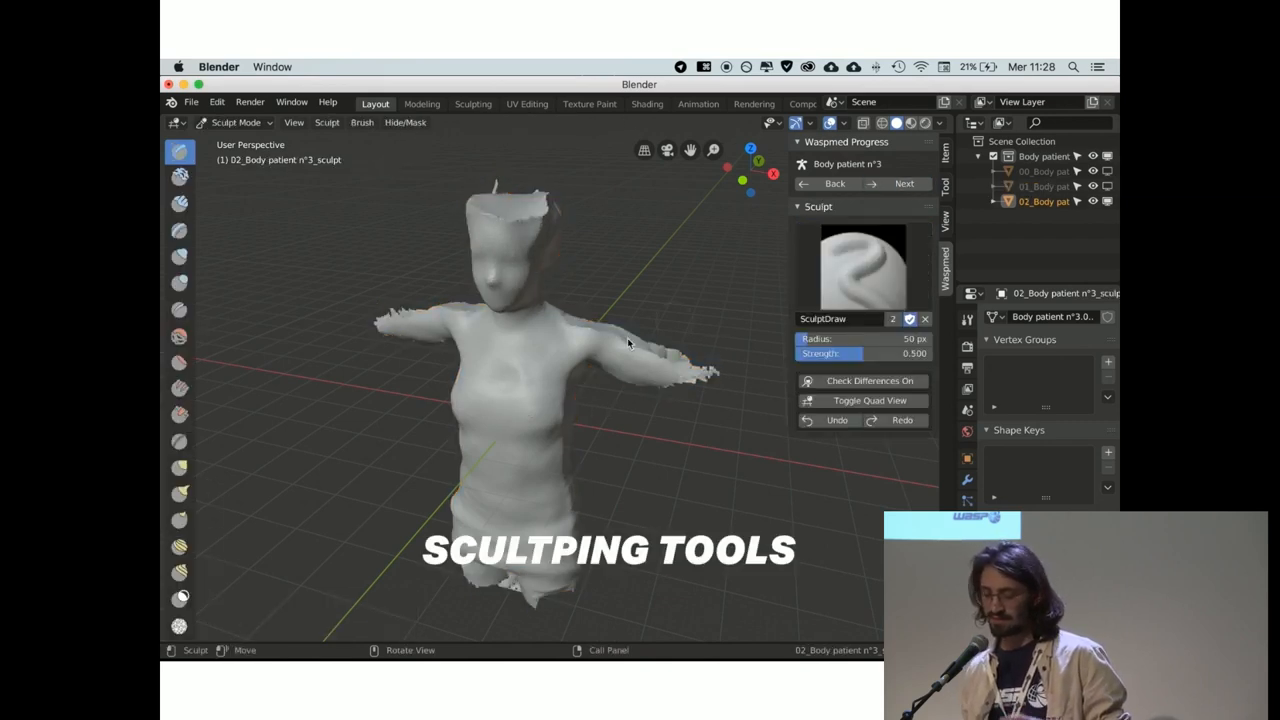
Smooth the rough torso surface with a lowered-strength Smooth brush, checking it from behind and the side.
middle_click_drag(552, 400, 520, 405)
key("shift")
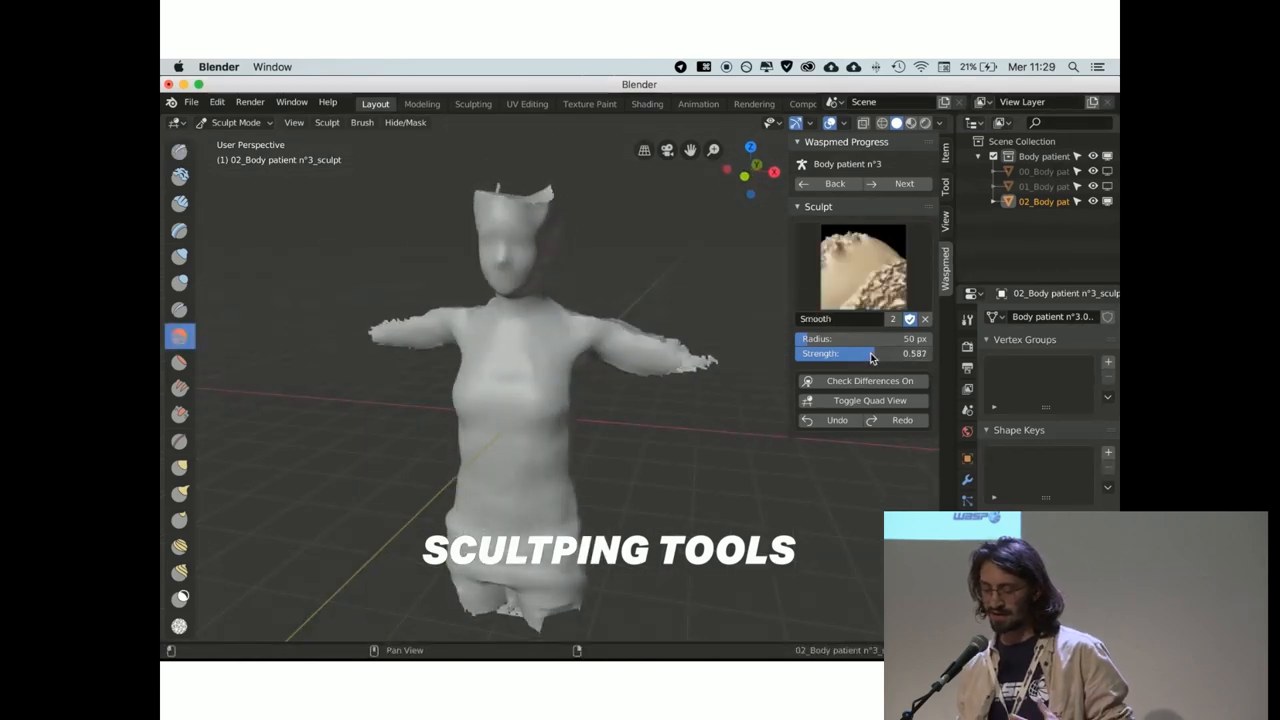
left_click_drag(872, 358, 830, 339)
left_click_drag(534, 403, 593, 517)
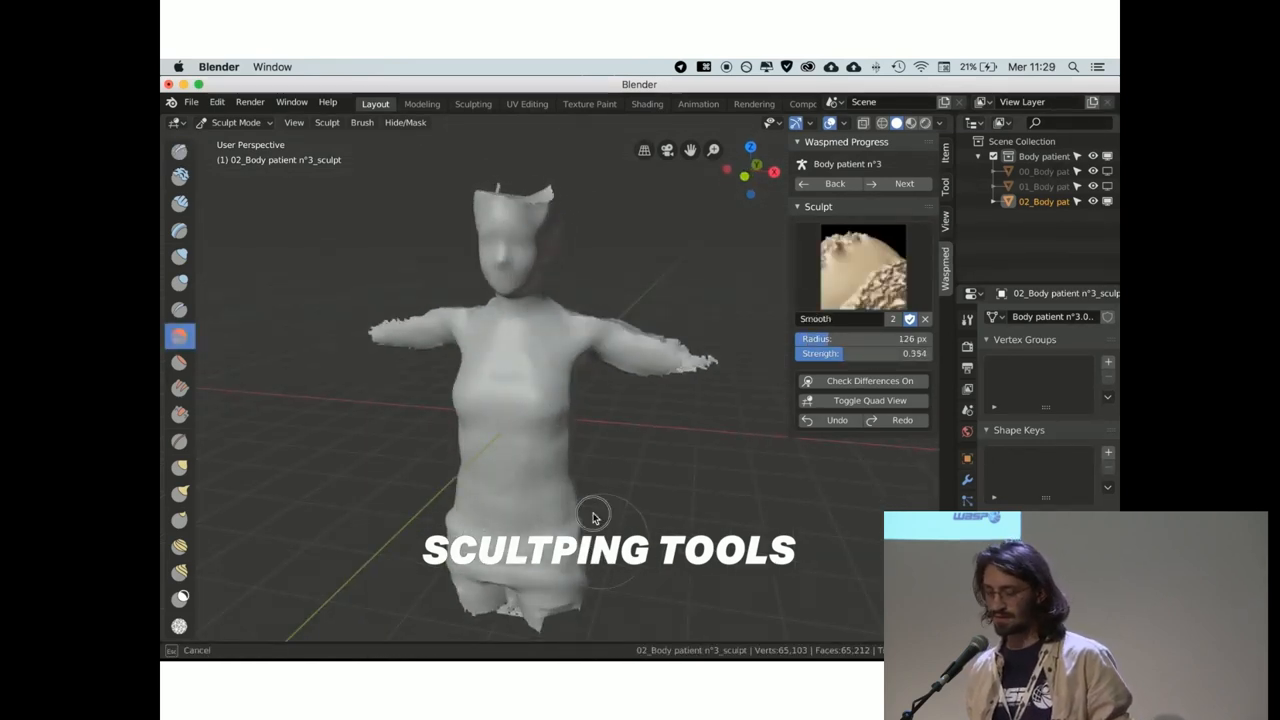
mouse_move(593, 517)
middle_mouse_down()
mouse_move(553, 470)
mouse_move(486, 429)
middle_mouse_up()
middle_click_drag(509, 560, 514, 517)
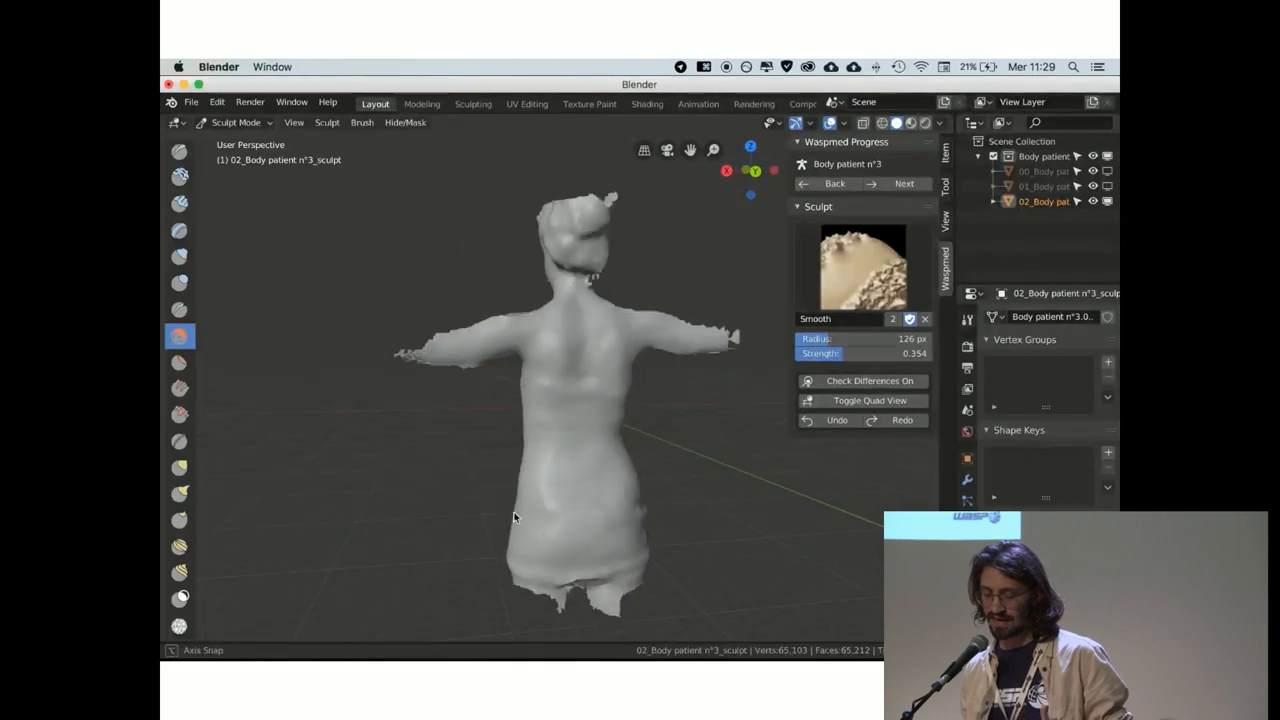
mouse_move(609, 494)
middle_mouse_down()
mouse_move(597, 497)
mouse_move(626, 446)
middle_mouse_up()
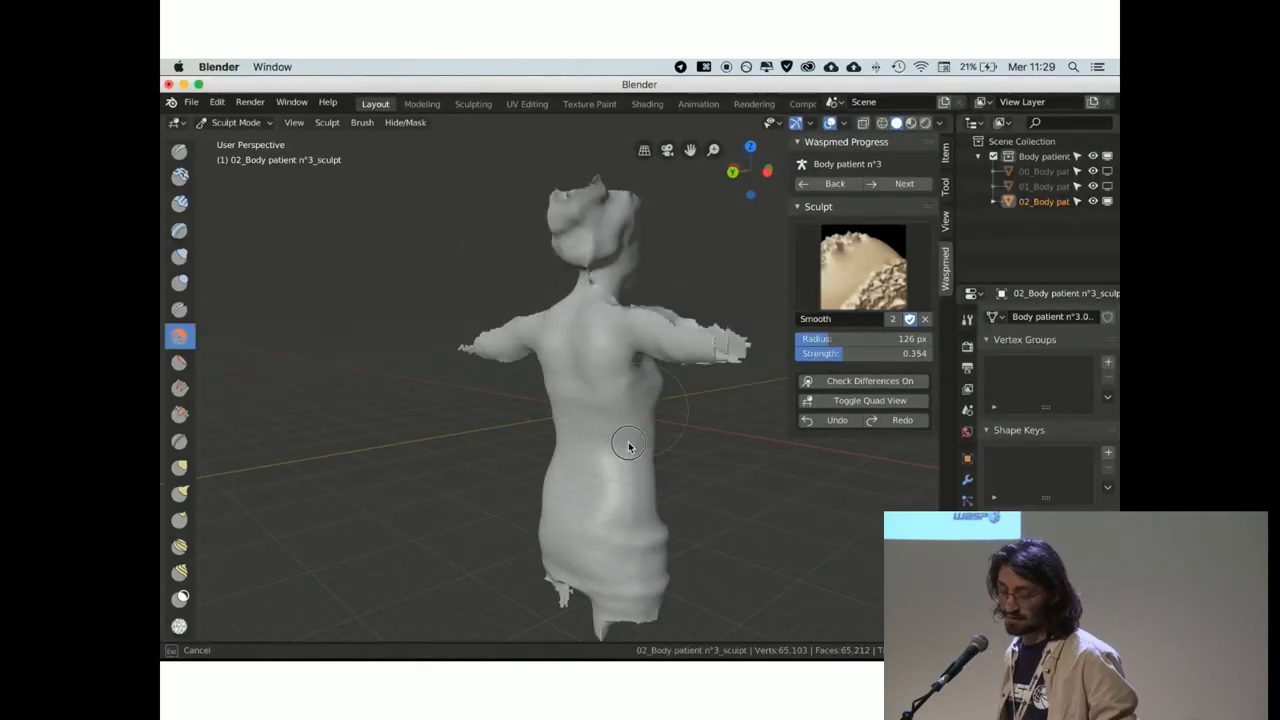
middle_click_drag(663, 486, 709, 471)
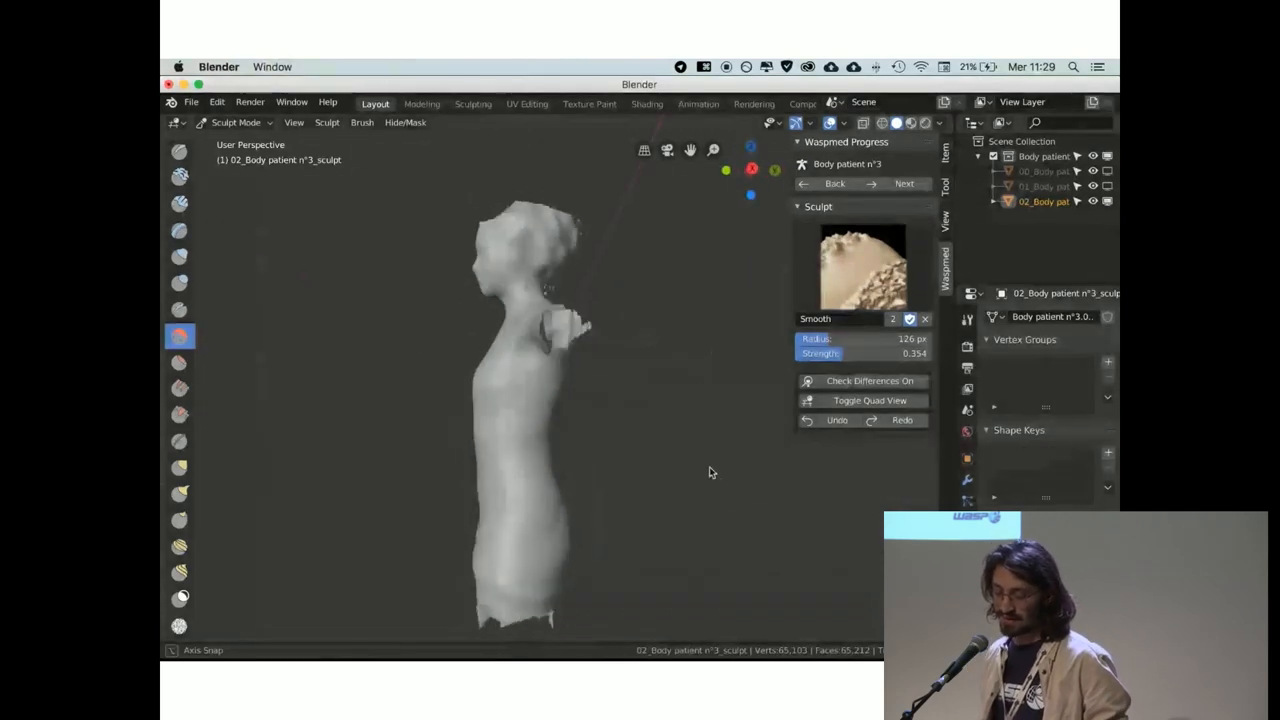
Pull the torso front into shape with Grab, inflate the lower body, then return to the Smooth brush.
key("g")
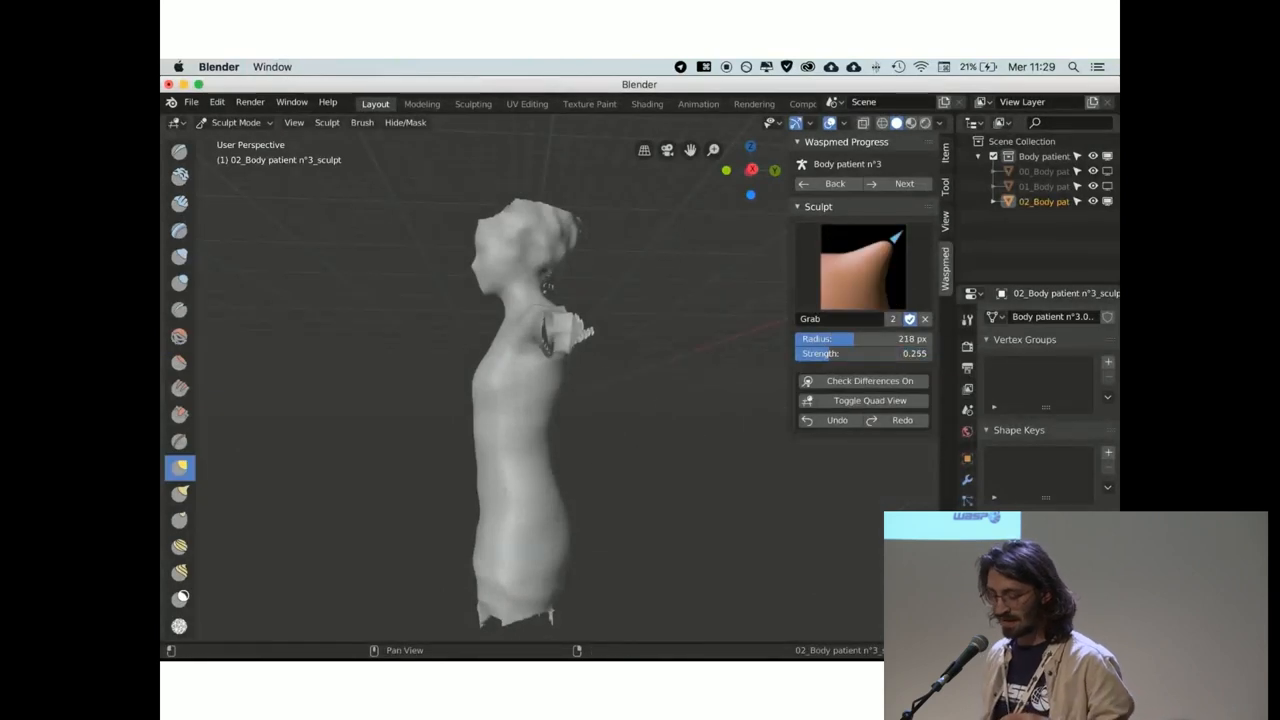
left_click_drag(566, 456, 570, 460)
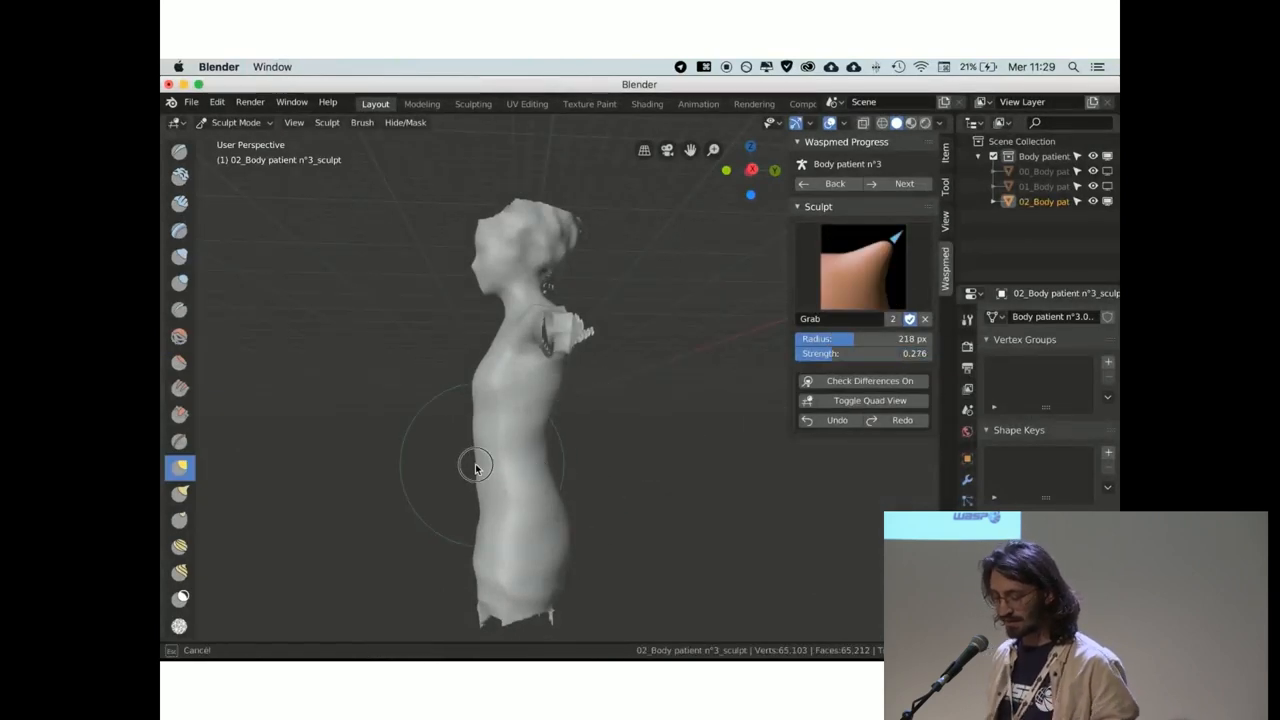
middle_click_drag(460, 466, 512, 459)
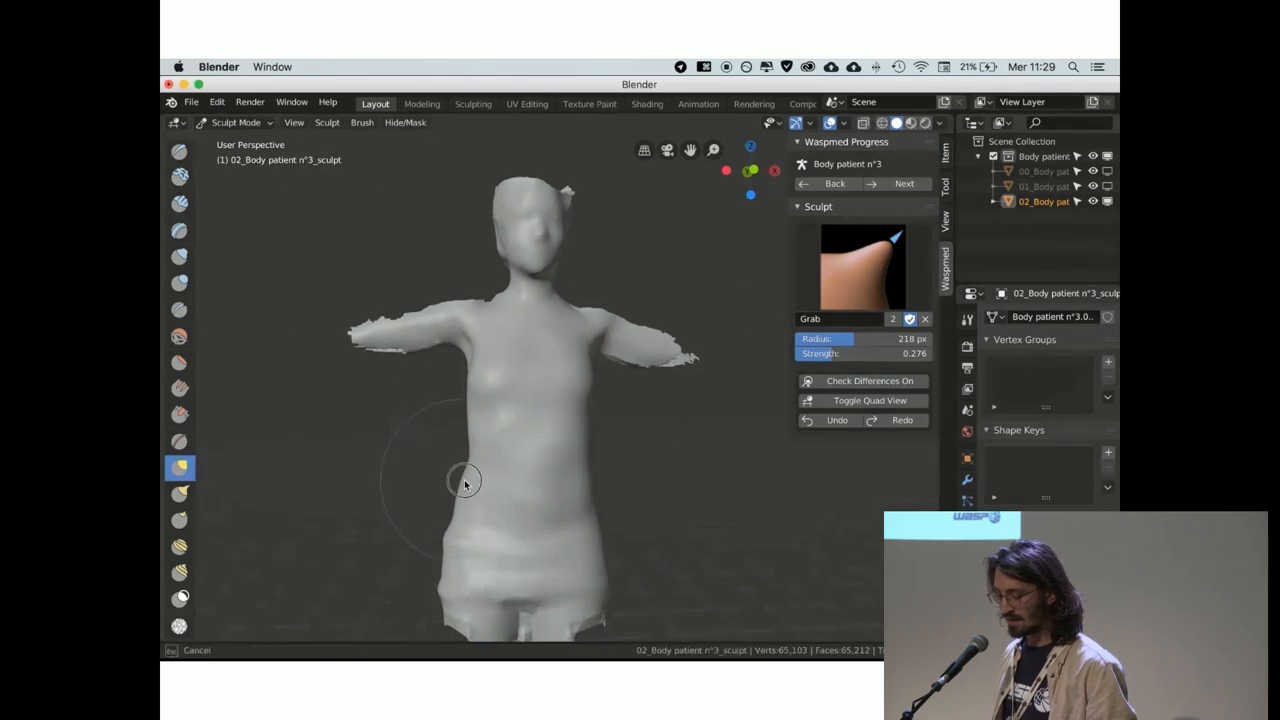
left_click(179, 256)
scroll(420, 400, "up", 2)
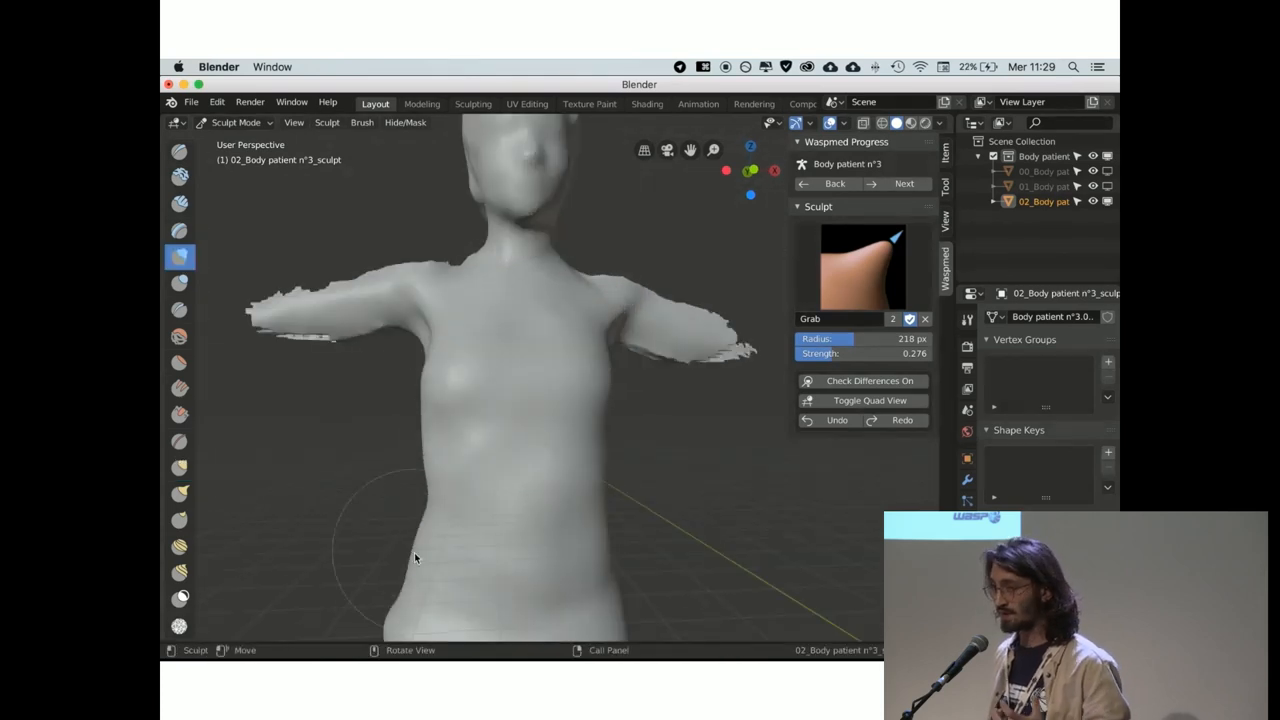
mouse_move(414, 557)
left_mouse_down()
mouse_move(410, 577)
mouse_move(414, 551)
left_mouse_up()
scroll(450, 547, "down", 2)
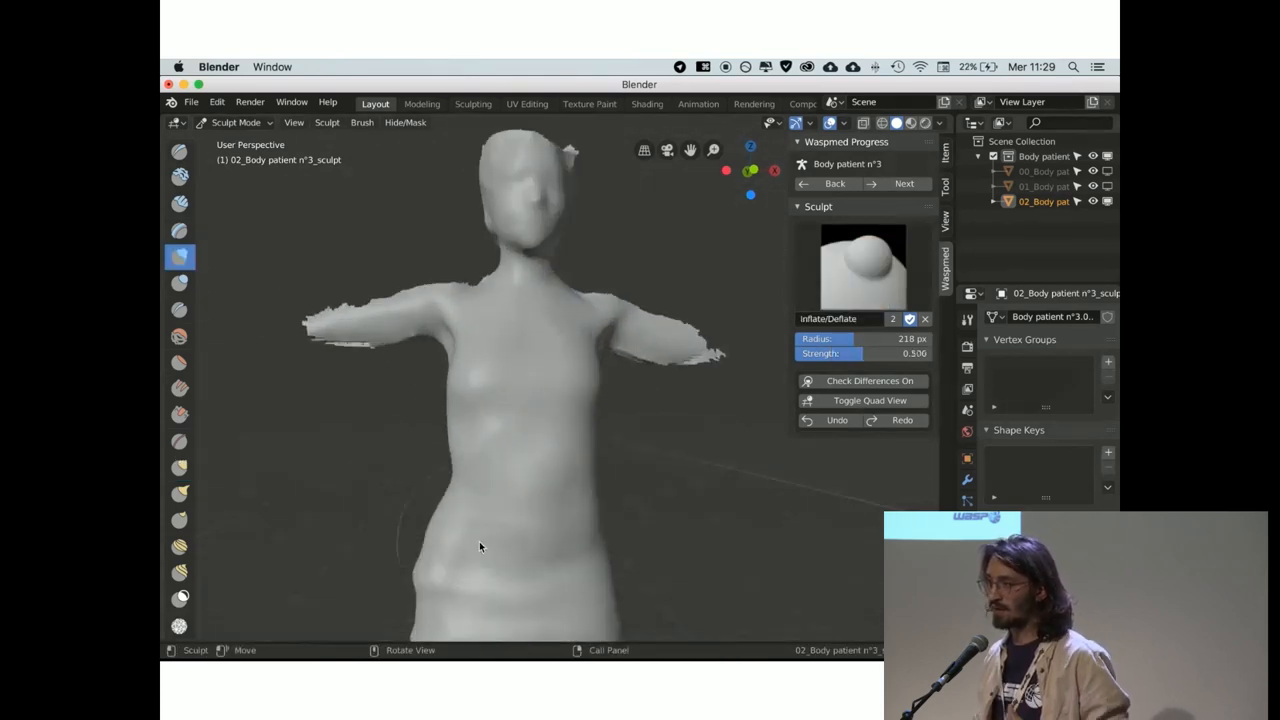
left_click(179, 336)
middle_click_drag(460, 500, 571, 563)
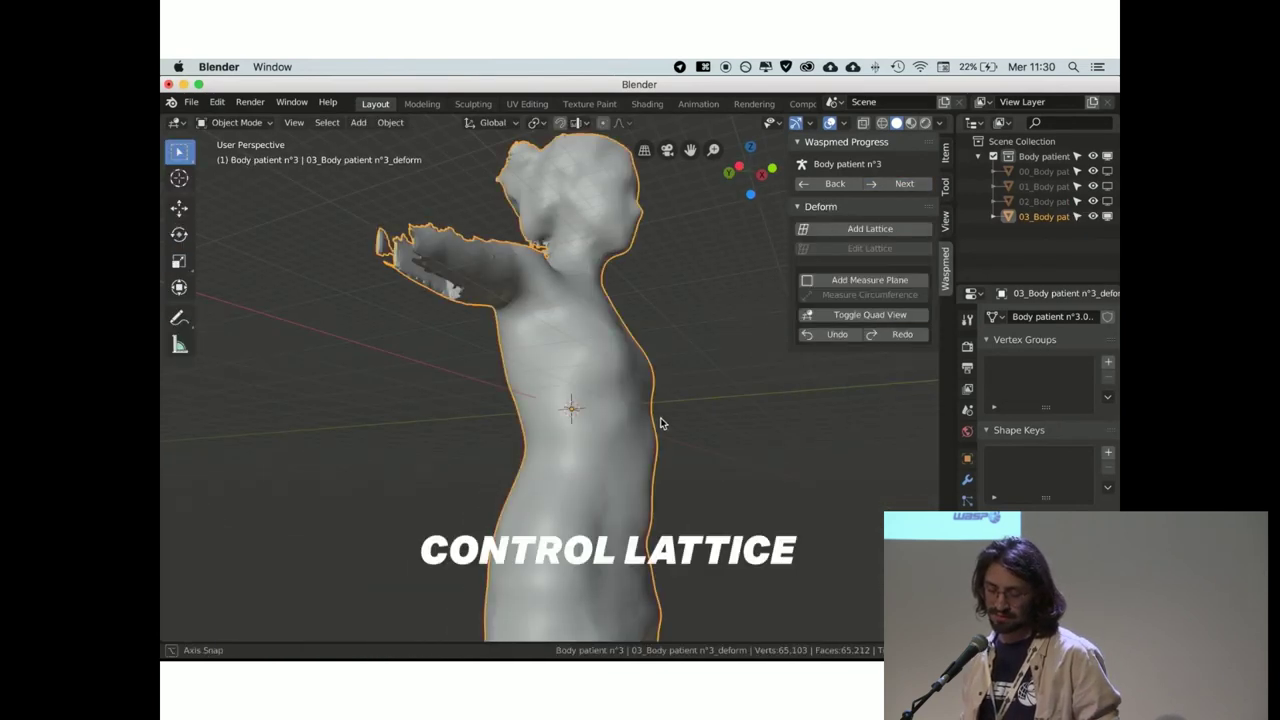
Add a control lattice around the torso, make it 600 high and move it down to -50.
middle_click_drag(663, 423, 563, 423)
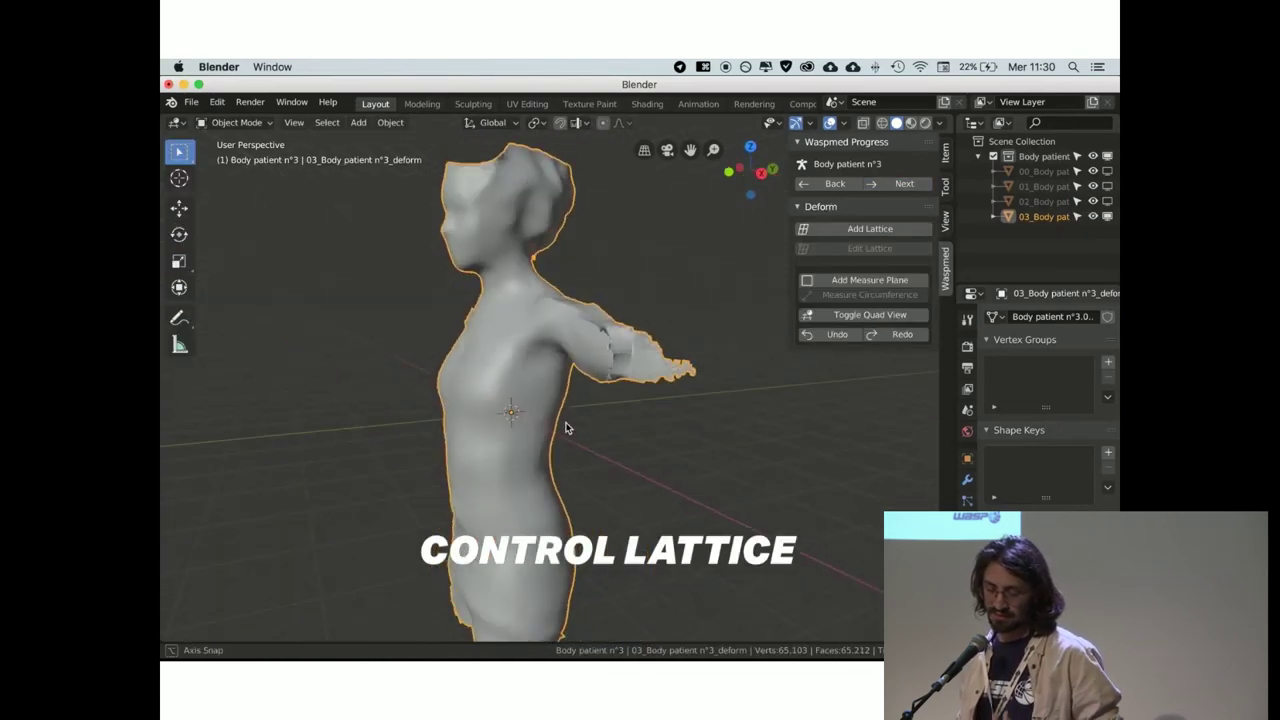
left_click(870, 228)
middle_click_drag(586, 377, 540, 380)
double_click(390, 623)
type("500")
key("Return")
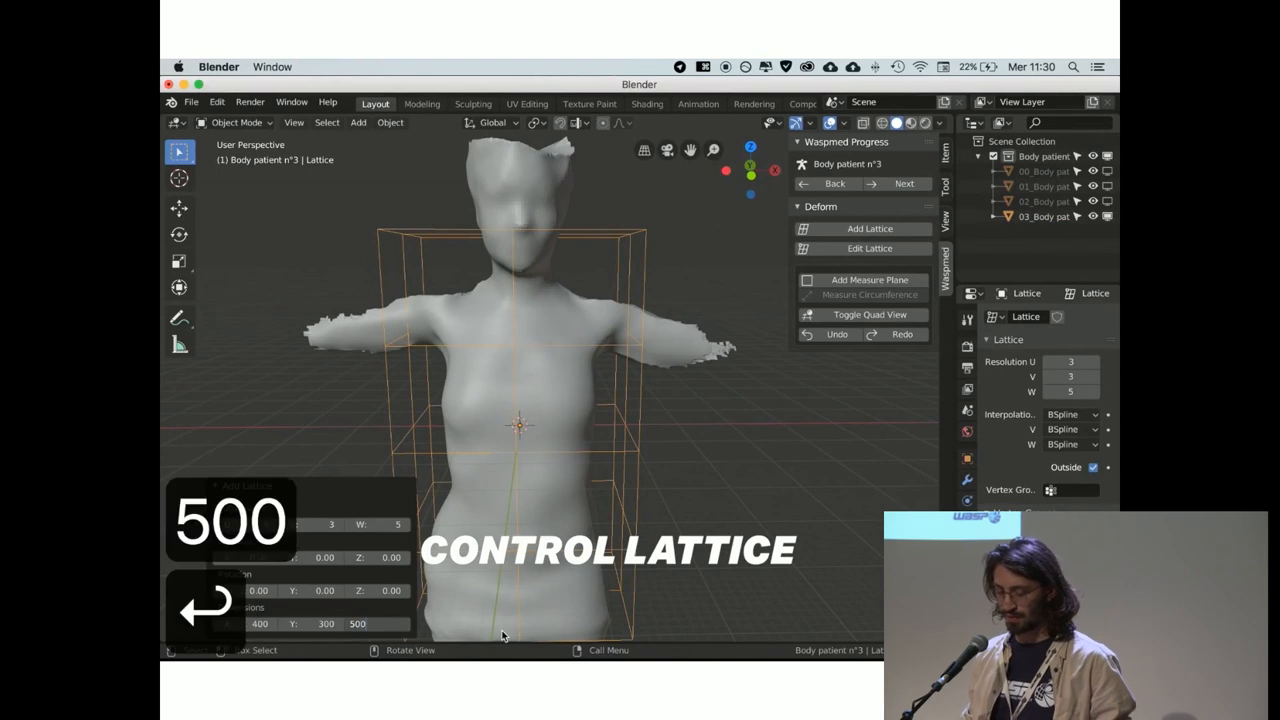
left_click_drag(380, 623, 400, 623)
double_click(390, 557)
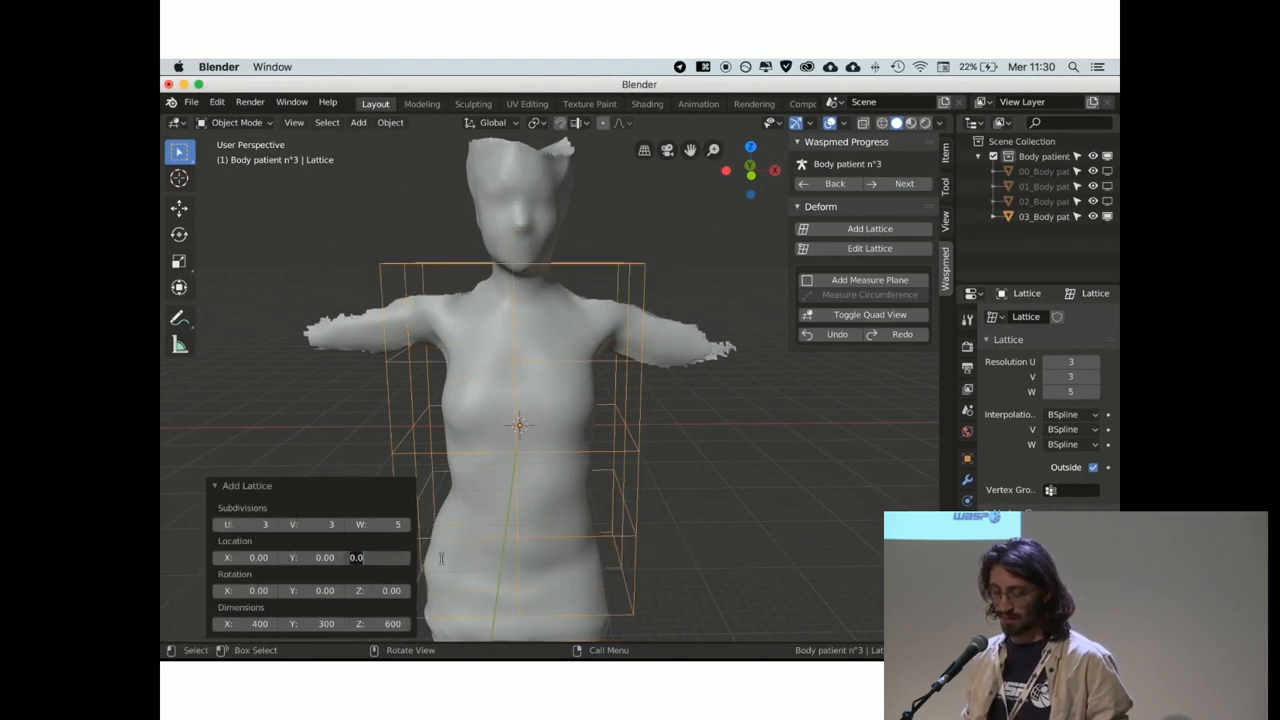
type("-50")
key("Return")
Set the lattice subdivisions to U 4, V 4, W 6 and enter lattice point editing.
left_click(274, 525)
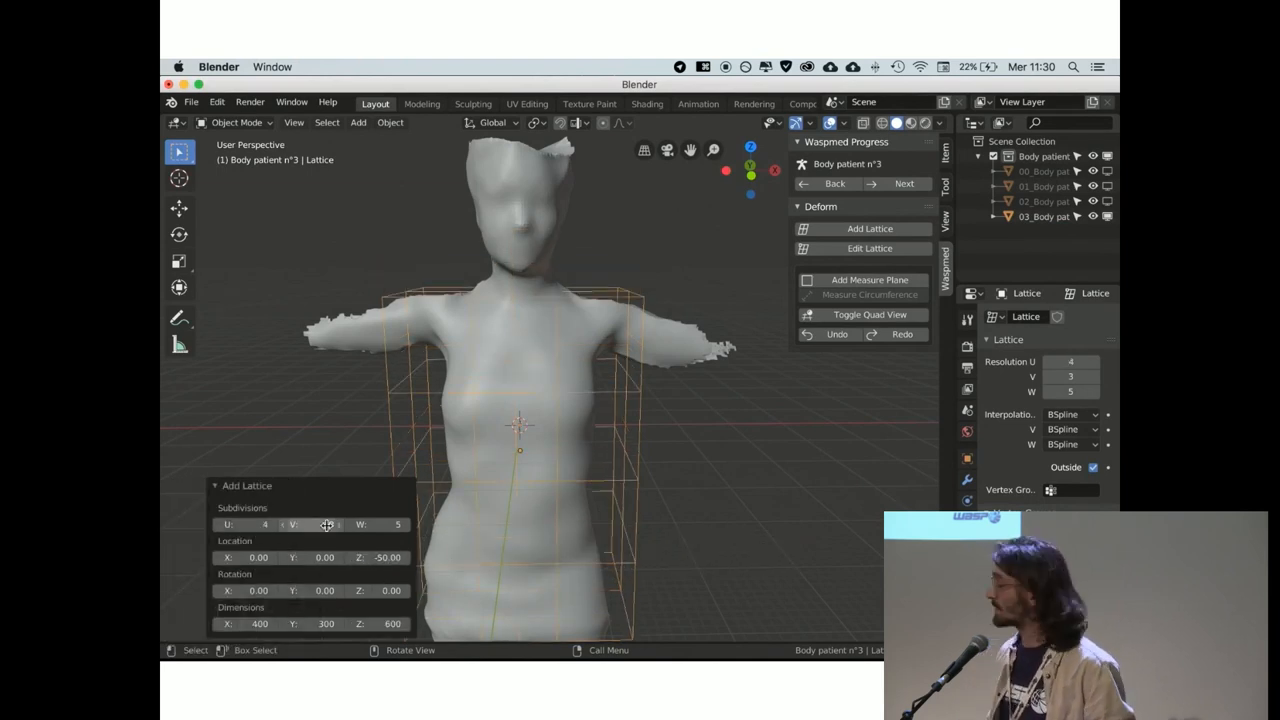
left_click(337, 525)
middle_click_drag(582, 497, 622, 472)
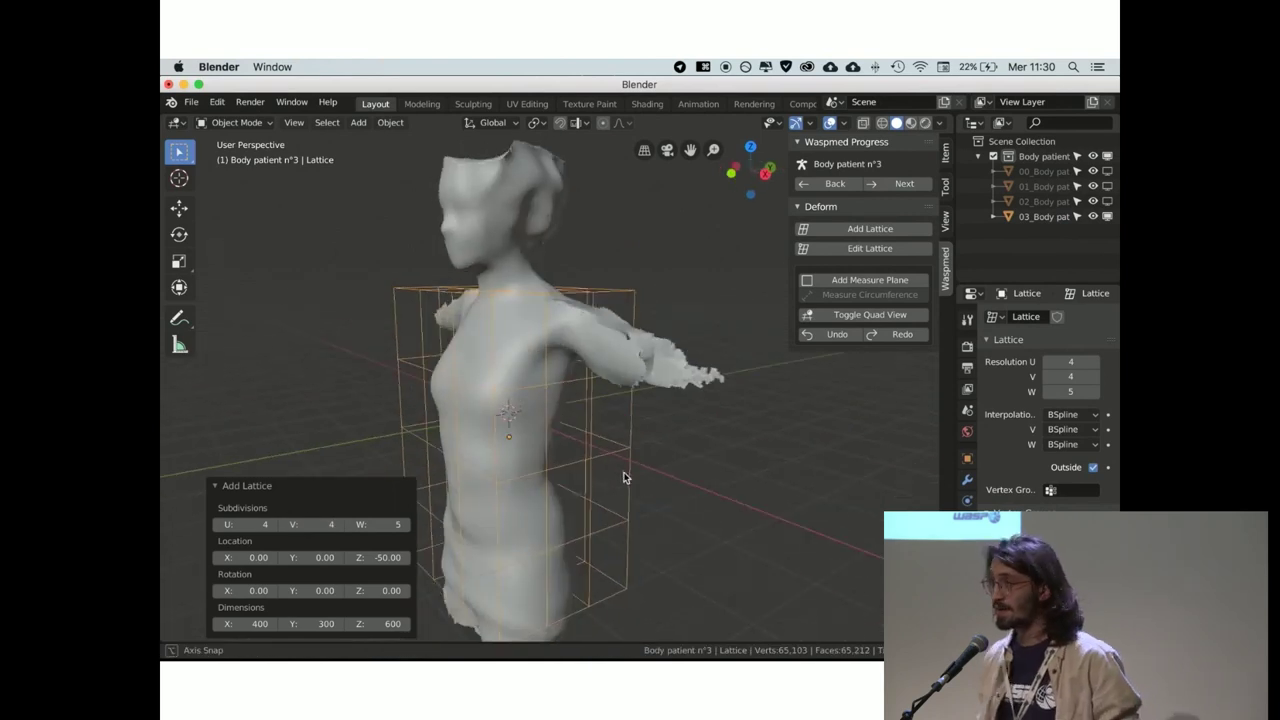
left_click(404, 525)
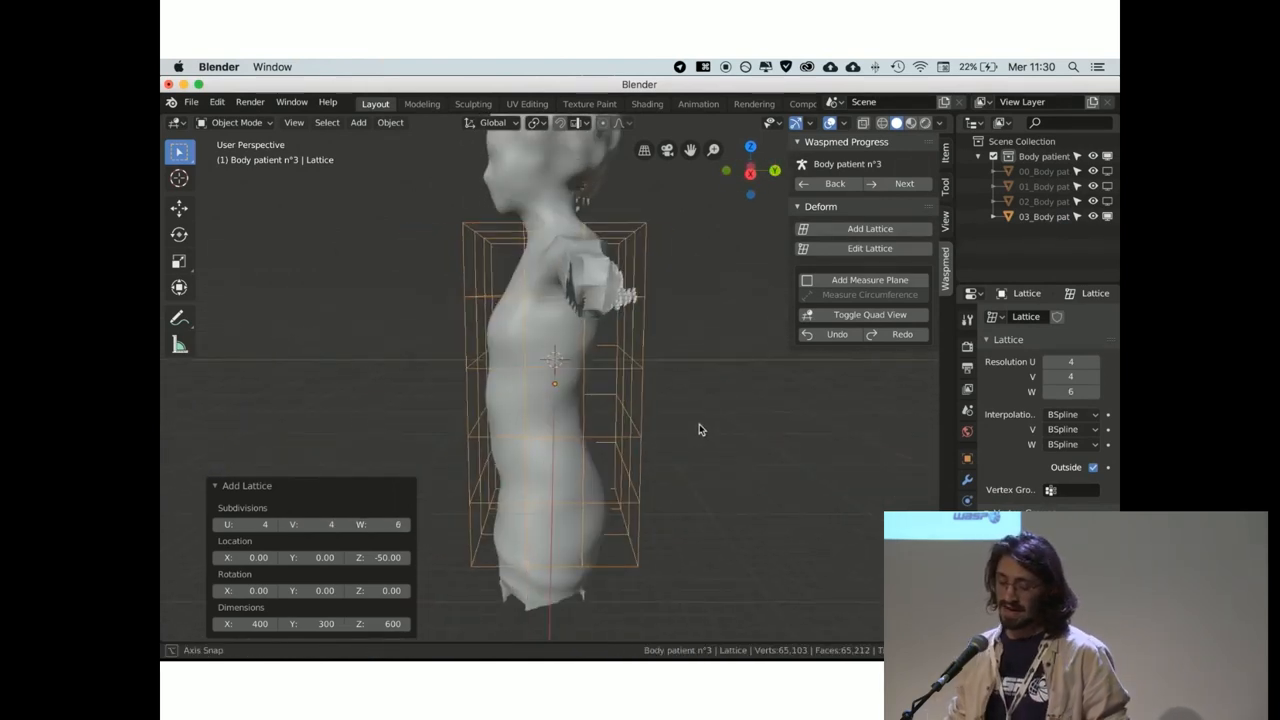
middle_click_drag(586, 506, 871, 234)
left_click(871, 246)
Box-select lattice points and move them to reshape the torso, then shift the side points sideways.
key("b")
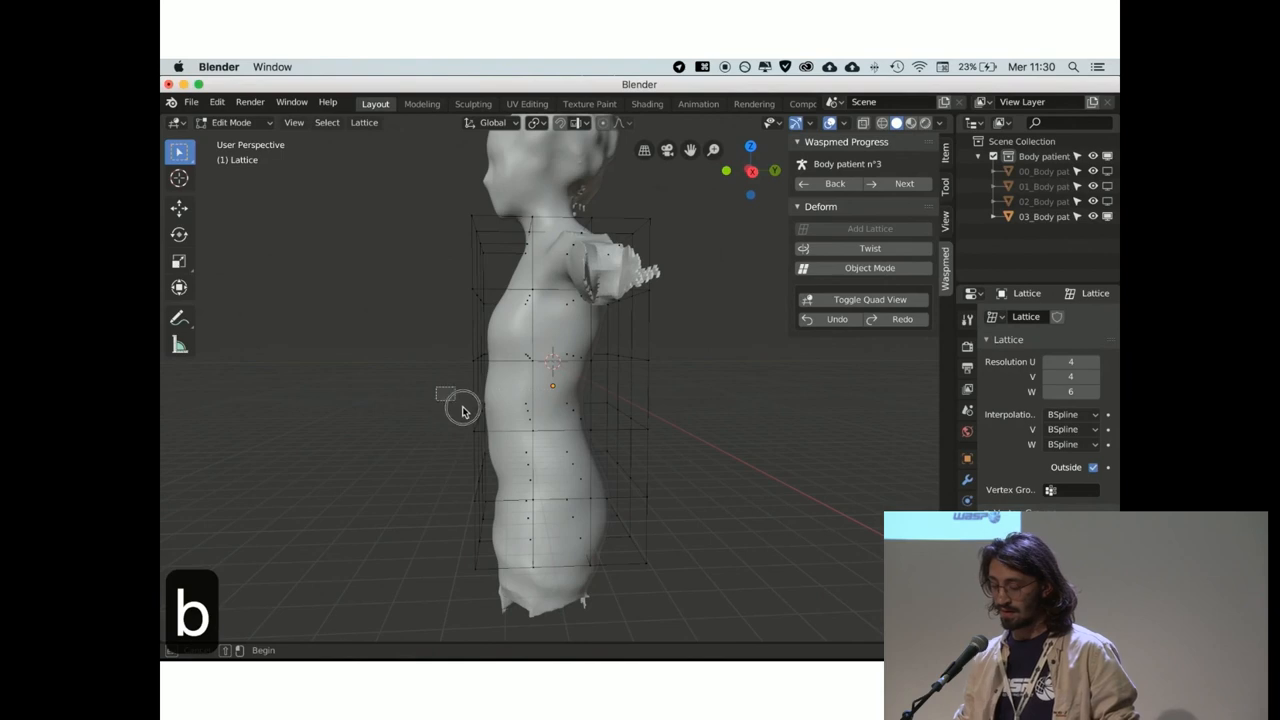
key("g")
left_click(505, 449)
key("b")
left_click_drag(694, 457, 566, 380)
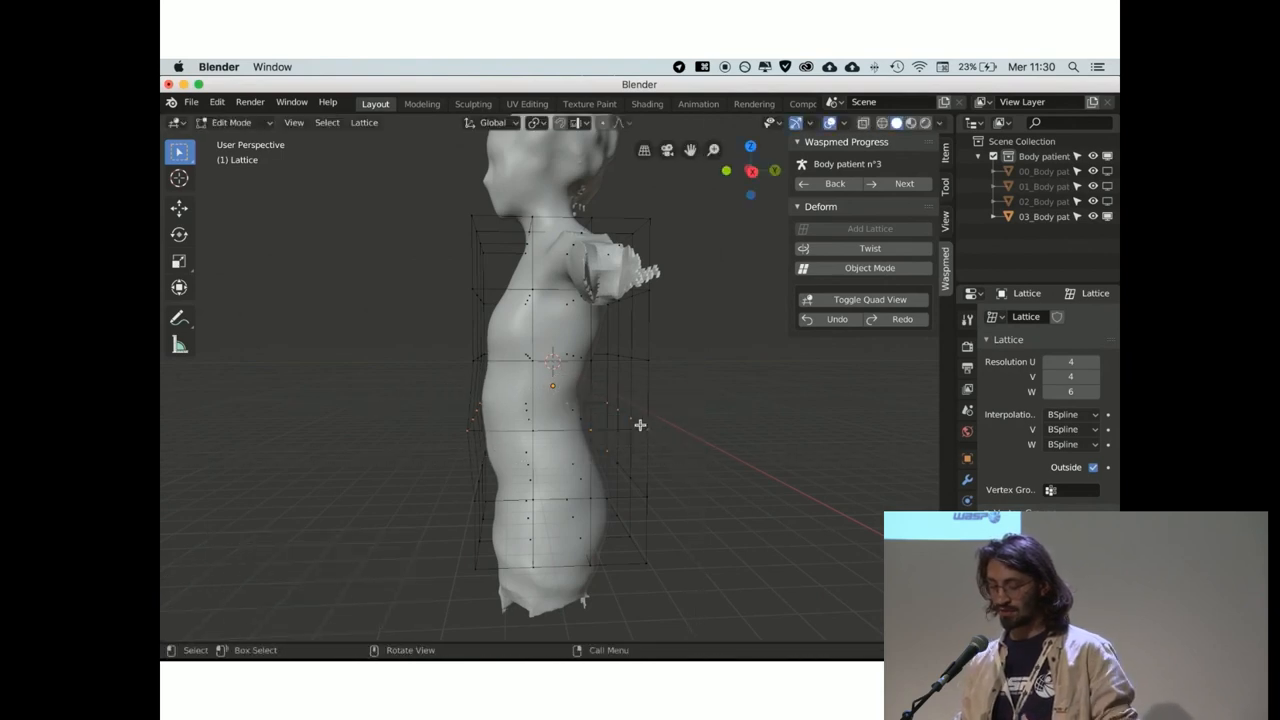
key("g")
left_click(646, 430)
key("a")
key("a")
middle_click_drag(591, 423, 643, 414)
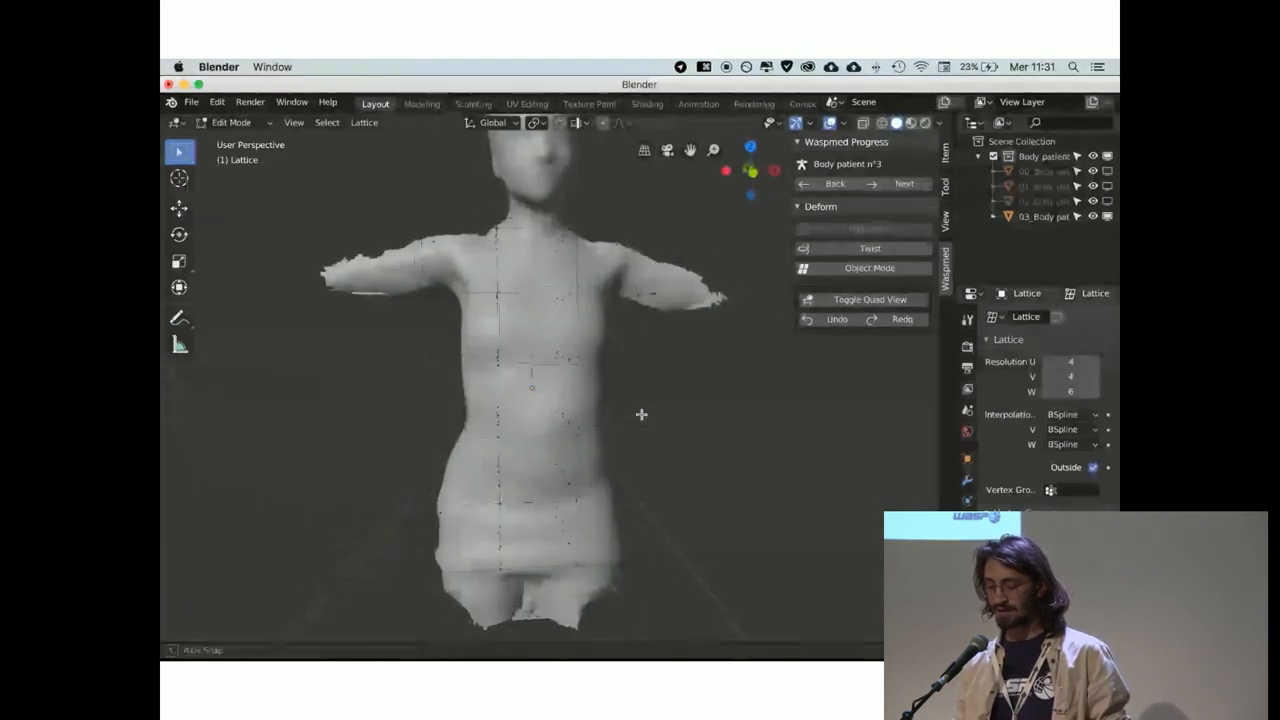
key("b")
left_click_drag(386, 407, 726, 503)
key("g")
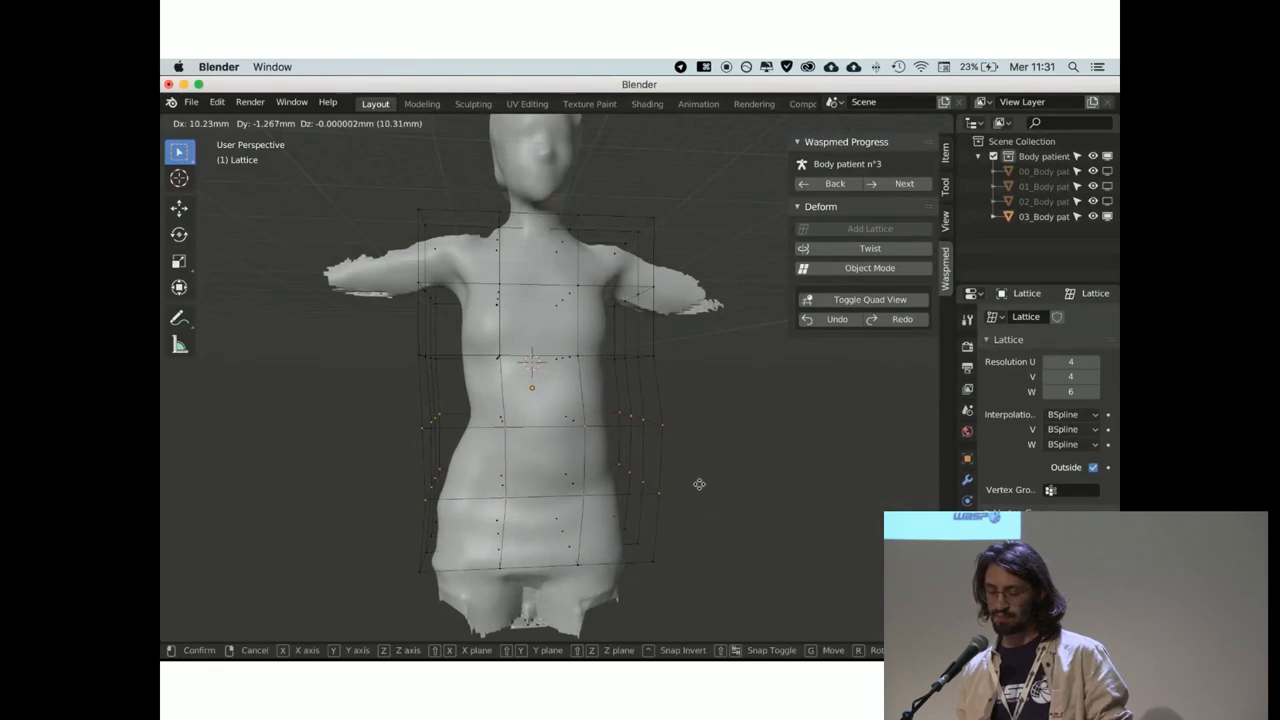
left_click(697, 480)
Twist the lattice, setting the Section 5 angle and Section 4 to 10 degrees.
left_click(870, 249)
left_click(390, 607)
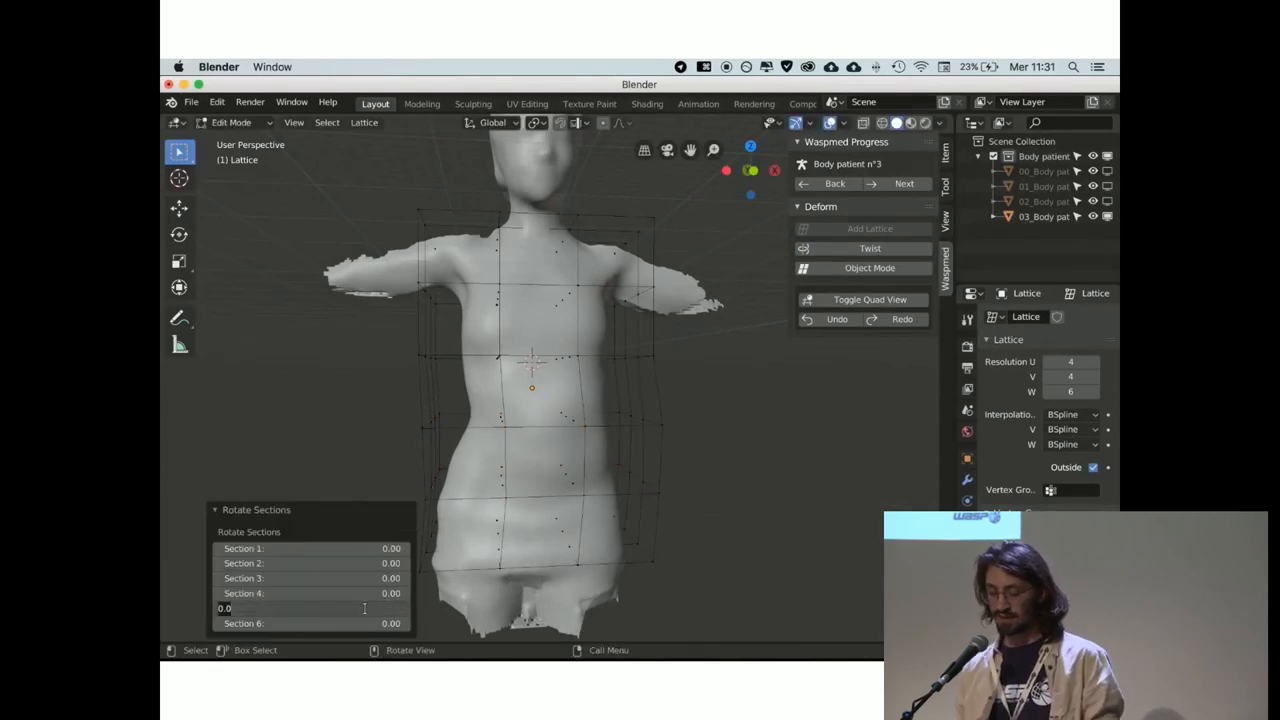
type("15")
key("Return")
left_click(389, 596)
type("15.0")
key("Return")
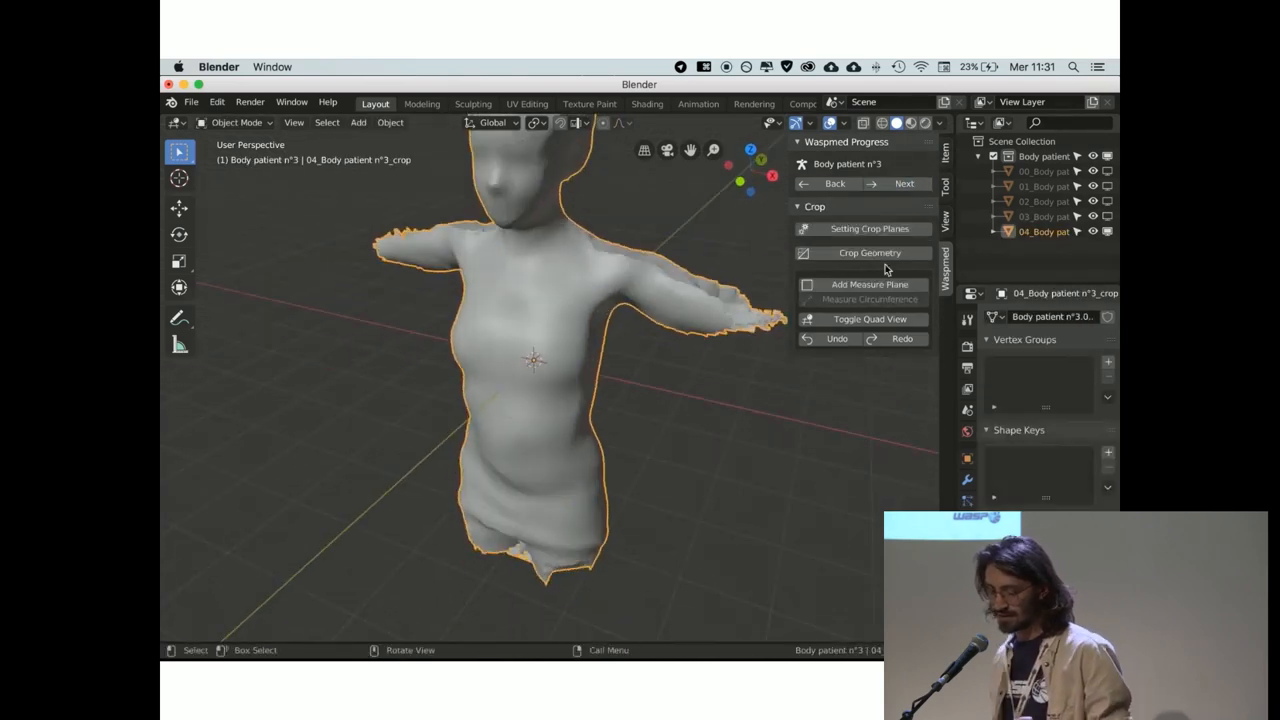
Position and tilt crop Plane X0 to cut off one arm.
mouse_move(685, 470)
middle_mouse_down()
mouse_move(766, 437)
mouse_move(731, 457)
middle_mouse_up()
left_click(422, 442)
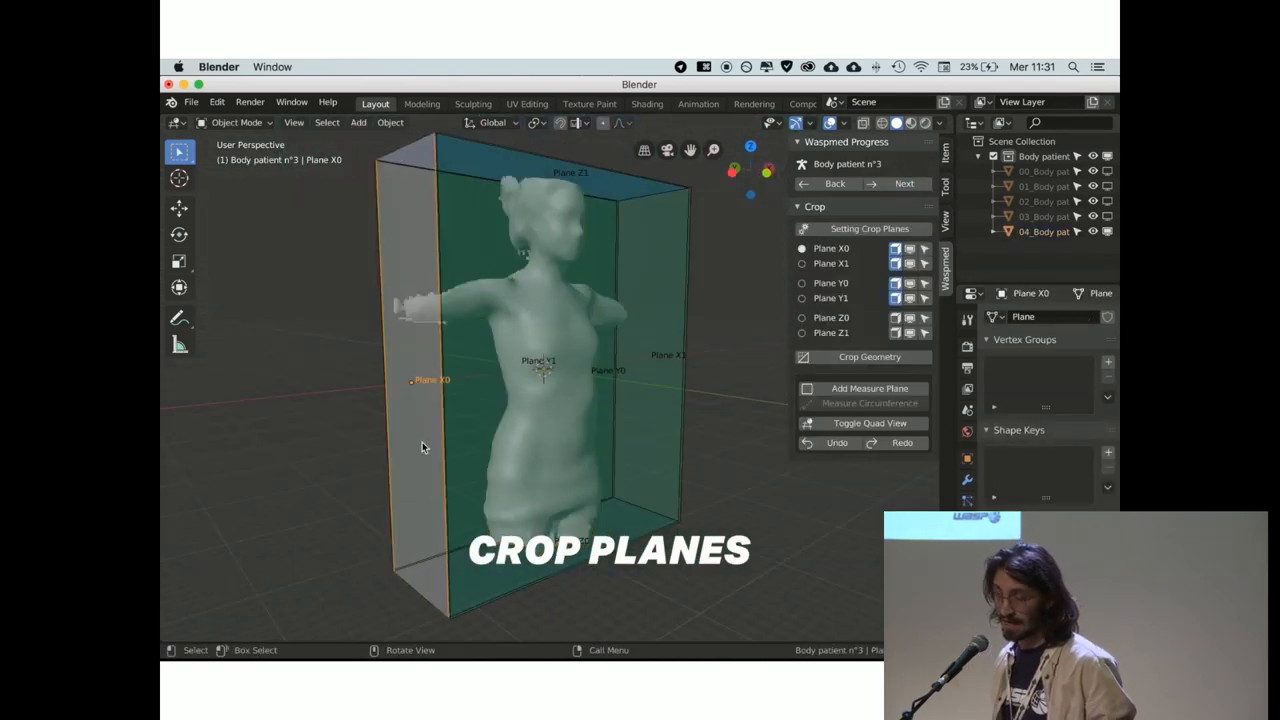
key("g")
left_click(503, 416)
mouse_move(583, 423)
middle_mouse_down()
mouse_move(543, 420)
mouse_move(511, 440)
mouse_move(677, 449)
mouse_move(593, 459)
middle_mouse_up()
key("r")
left_click(505, 442)
key("g")
left_click(504, 443)
Position and tilt crop Plane X1 to cut off the other arm.
left_click(677, 449)
key("g")
left_click(593, 459)
key("g")
left_click(610, 380)
key("r")
left_click(630, 280)
key("g")
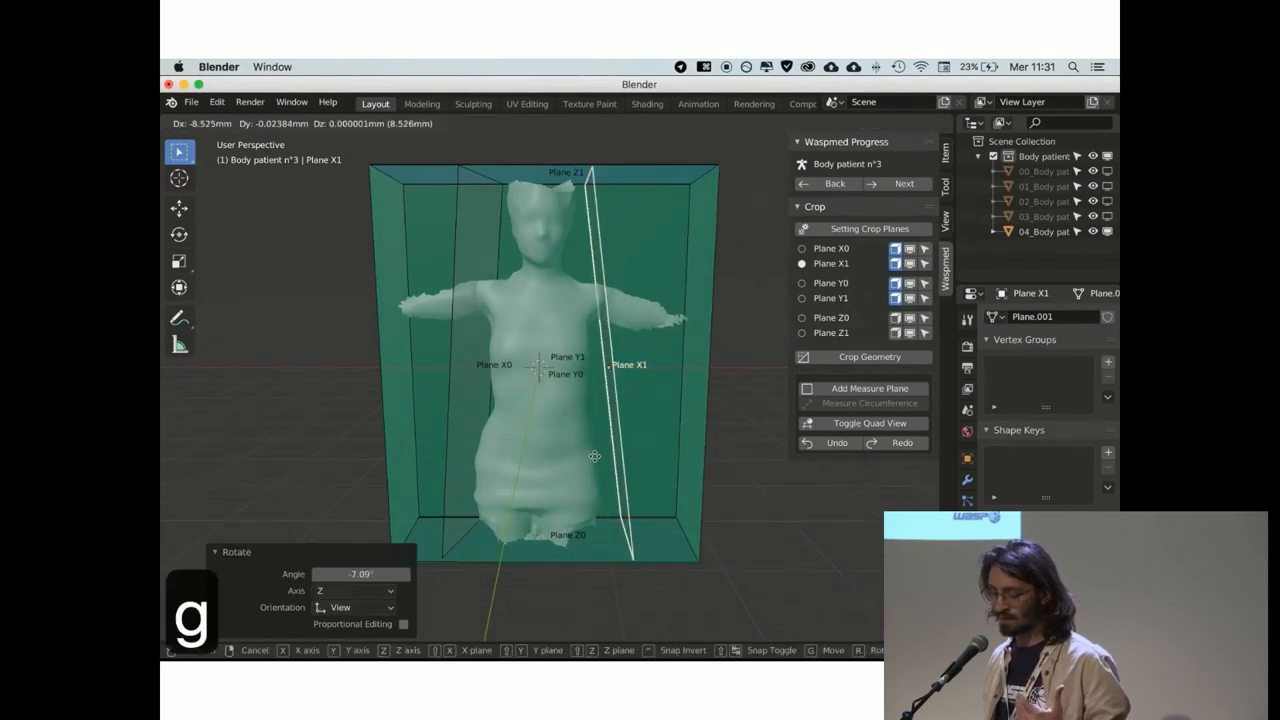
left_click(645, 191)
Lower Plane Z1 below the head, raise Plane Z0 above the legs and crop the geometry to the torso.
key("g")
left_click(608, 300)
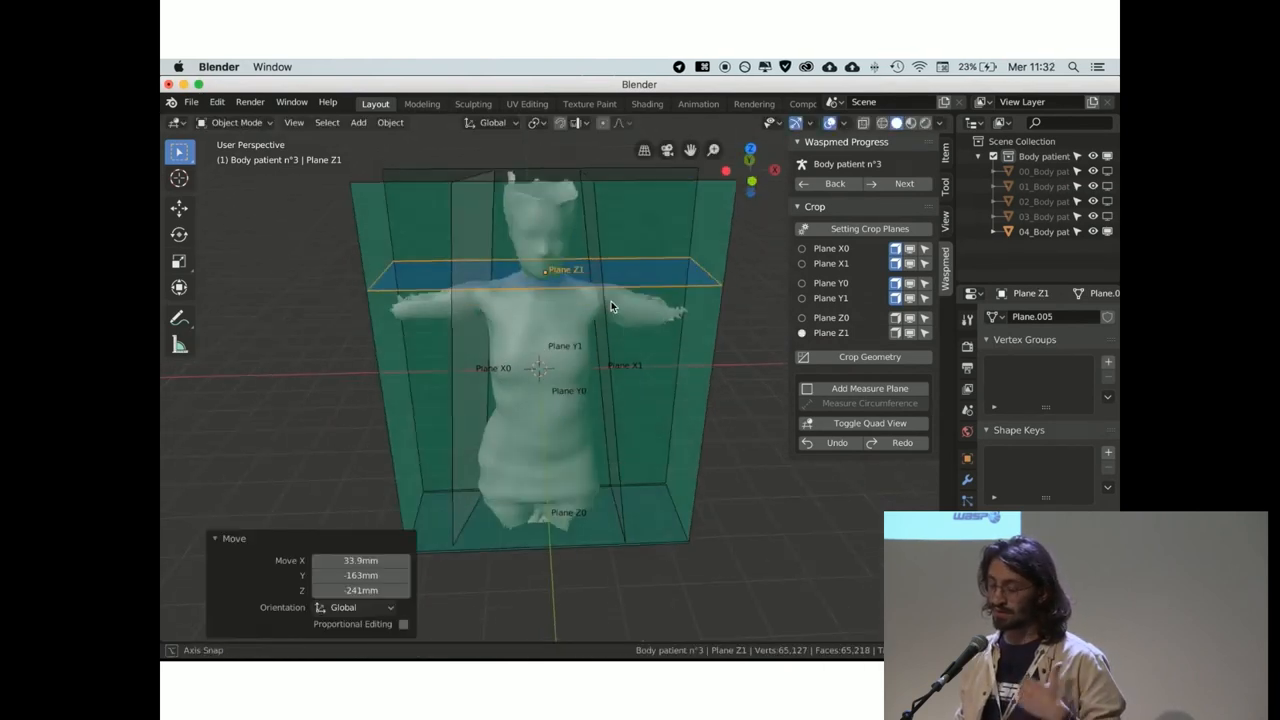
key("g")
left_click(611, 301)
middle_click_drag(611, 301, 600, 515)
left_click(600, 515)
key("g")
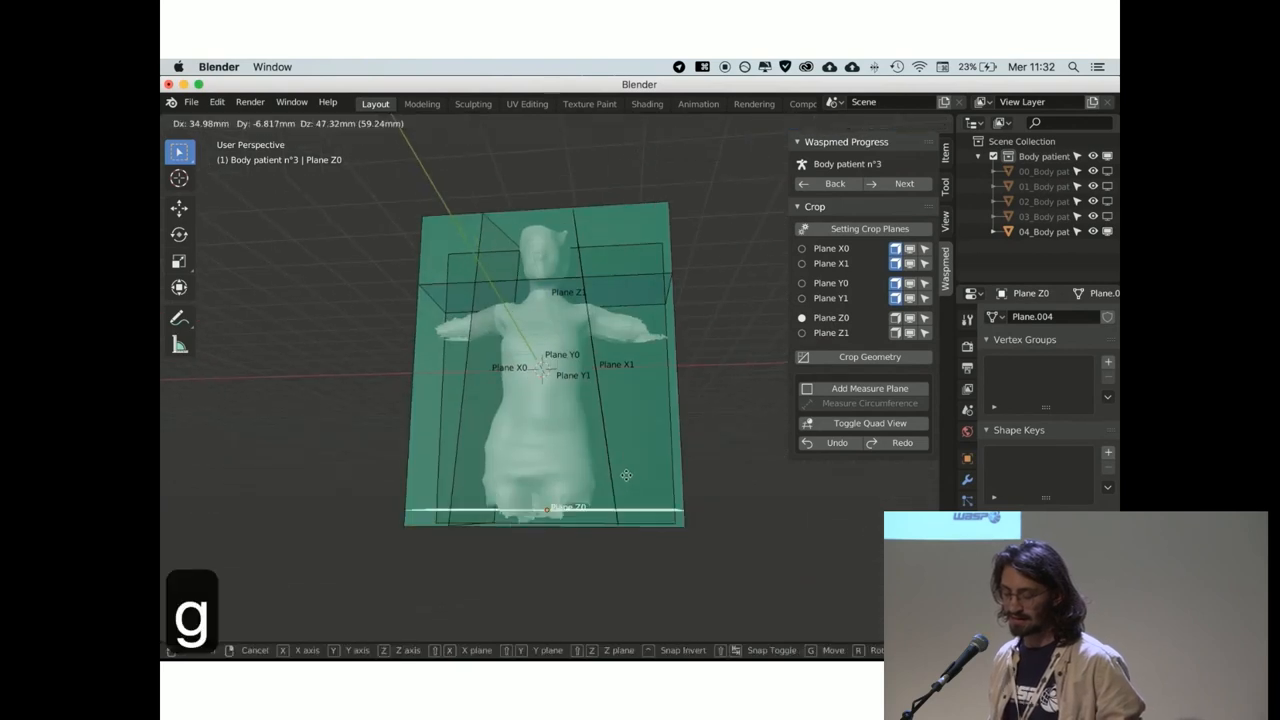
left_click(623, 446)
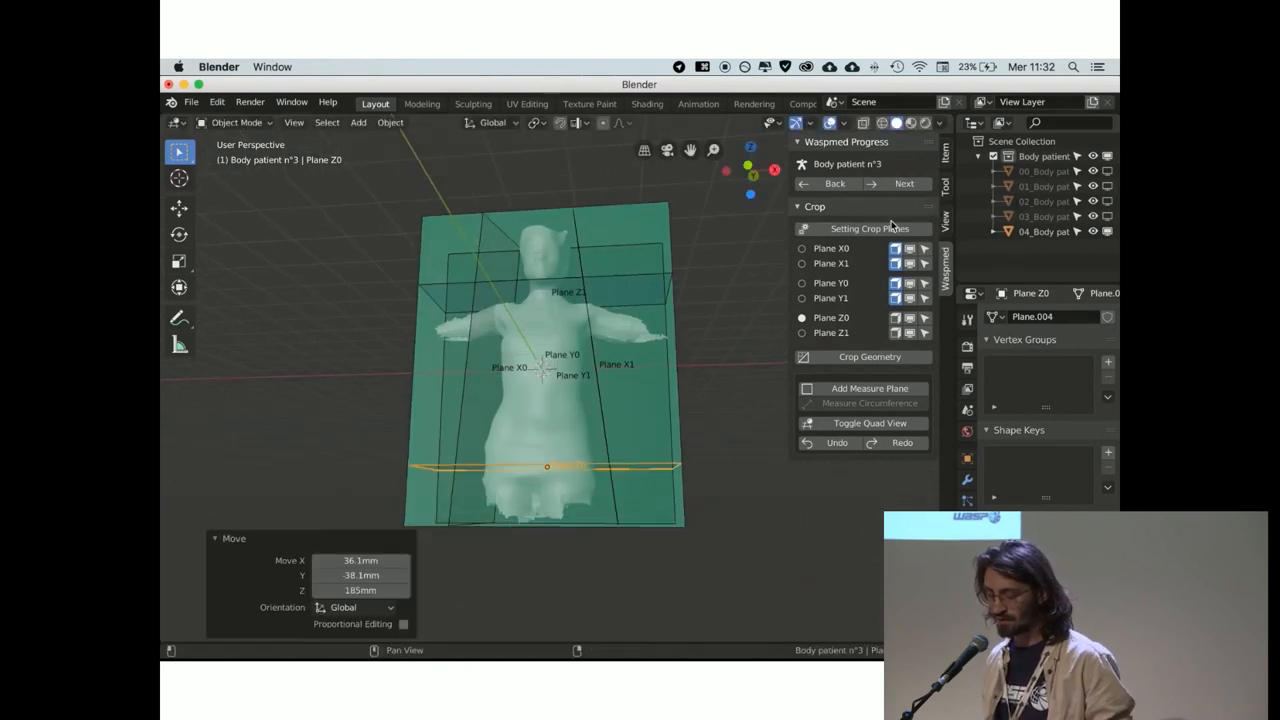
left_click(835, 361)
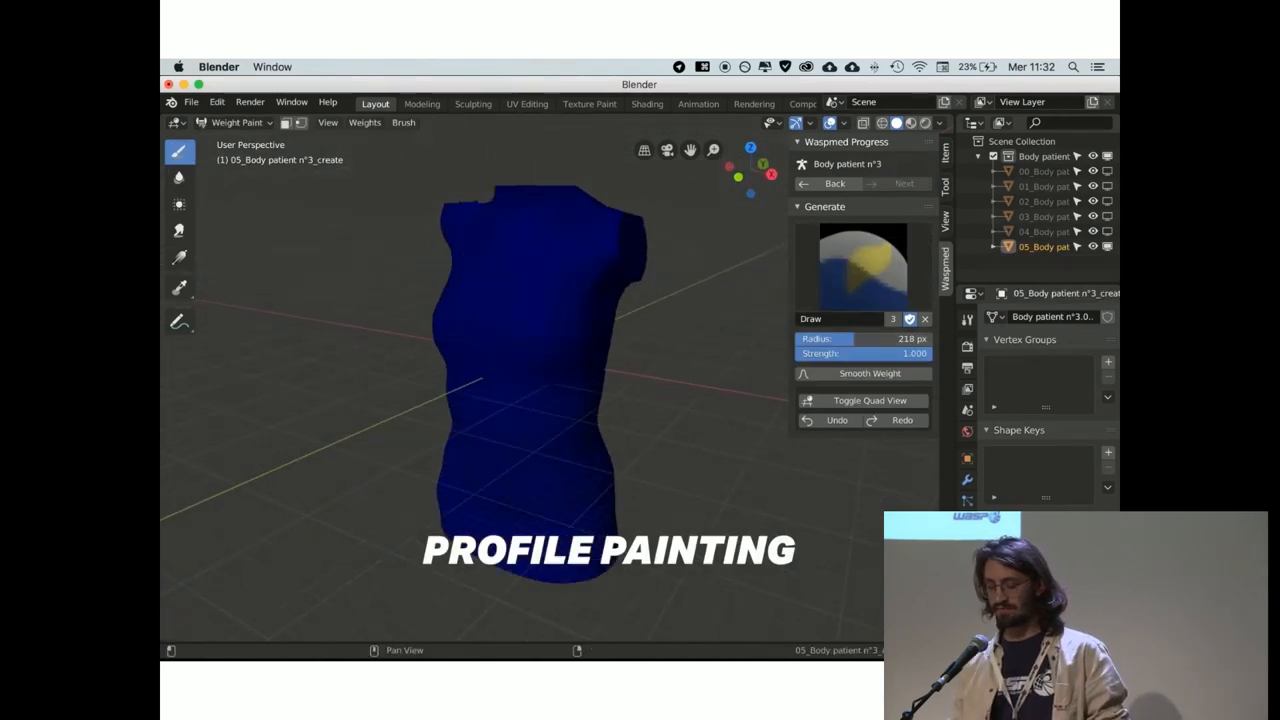
scroll(475, 380, "up", 3)
Weight-paint a thick red band down the shoulder and fill the lower L-shaped stroke on the front.
left_click_drag(880, 338, 840, 338)
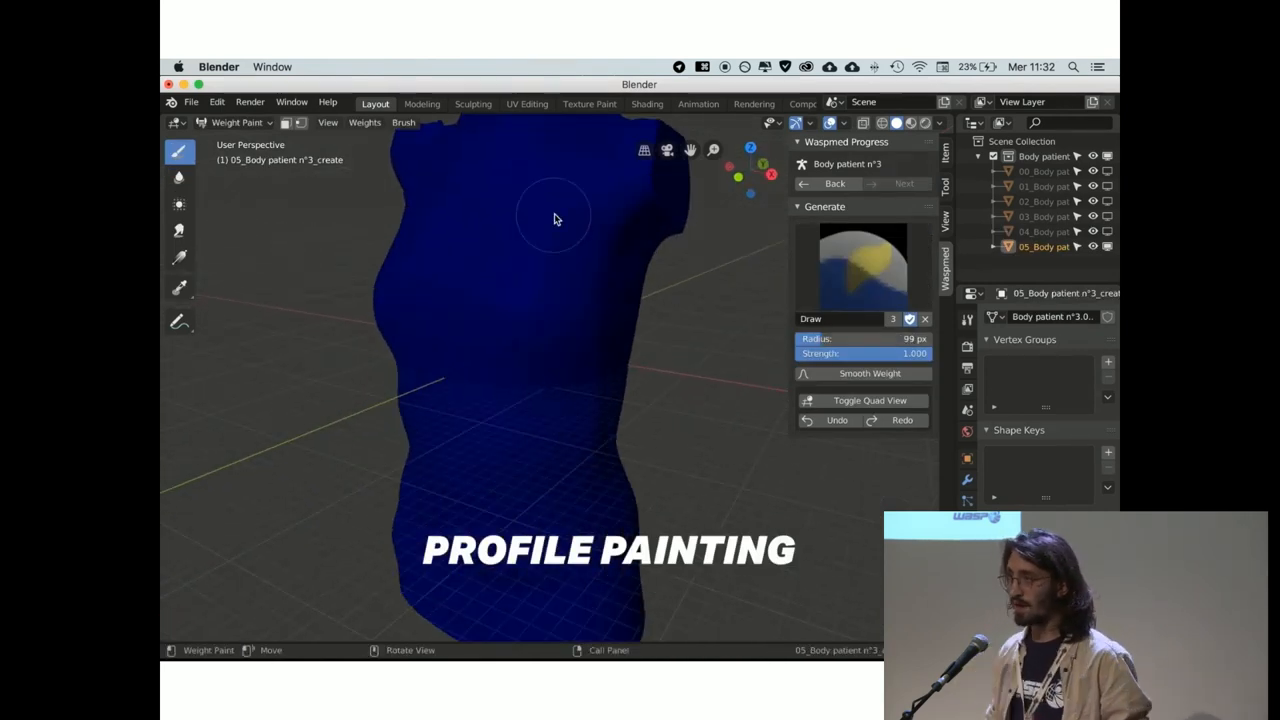
key("f")
mouse_move(548, 177)
left_mouse_down()
mouse_move(615, 284)
mouse_move(632, 502)
left_mouse_up()
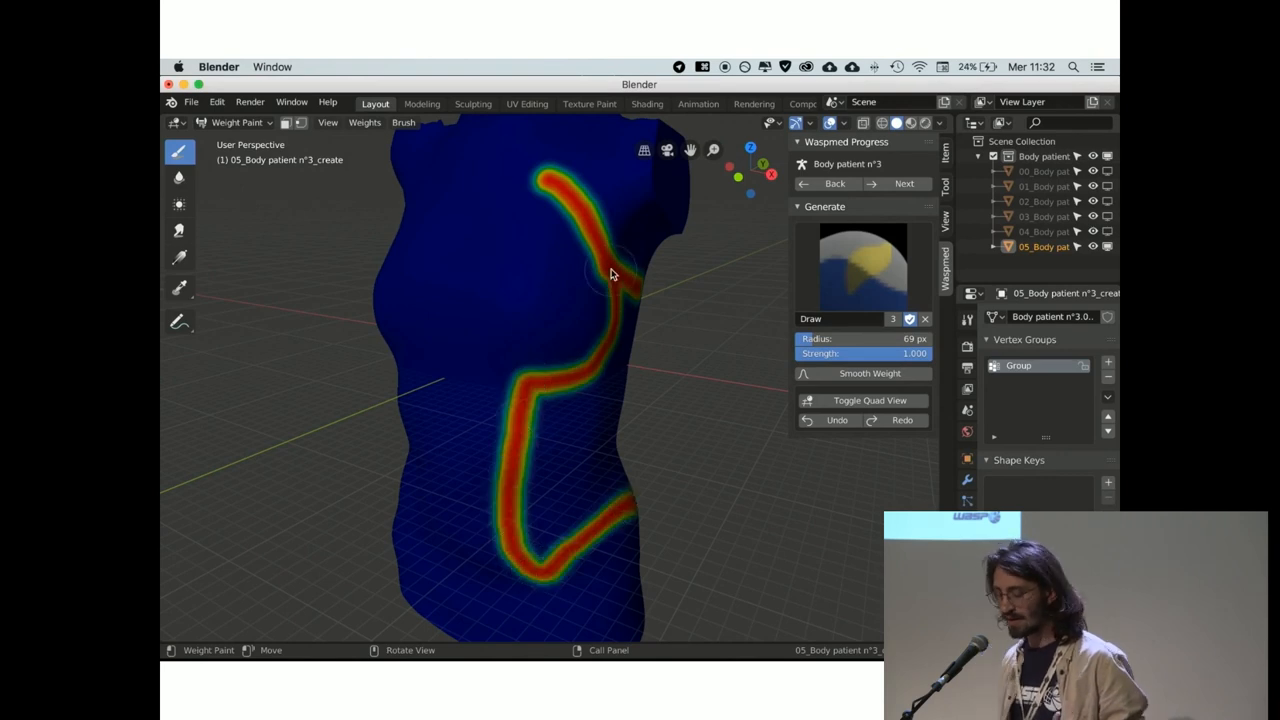
left_click_drag(612, 274, 609, 351)
middle_click_drag(609, 351, 575, 228)
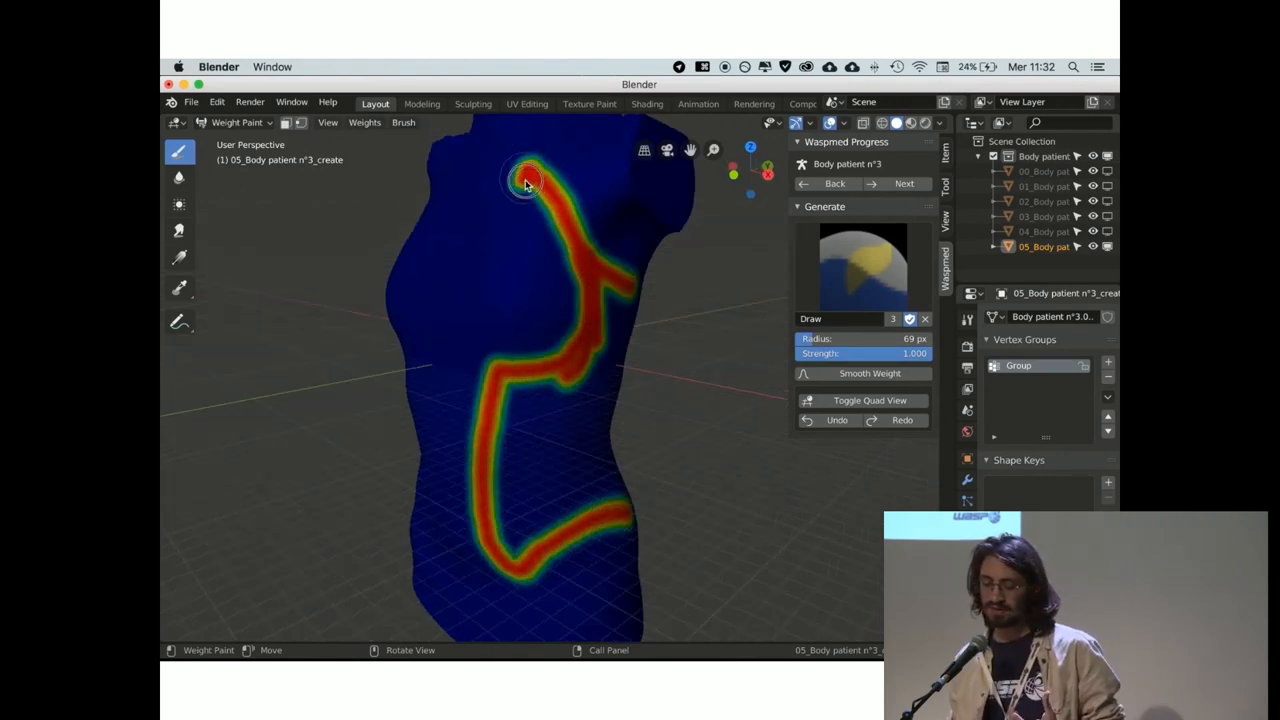
left_click_drag(527, 183, 590, 344)
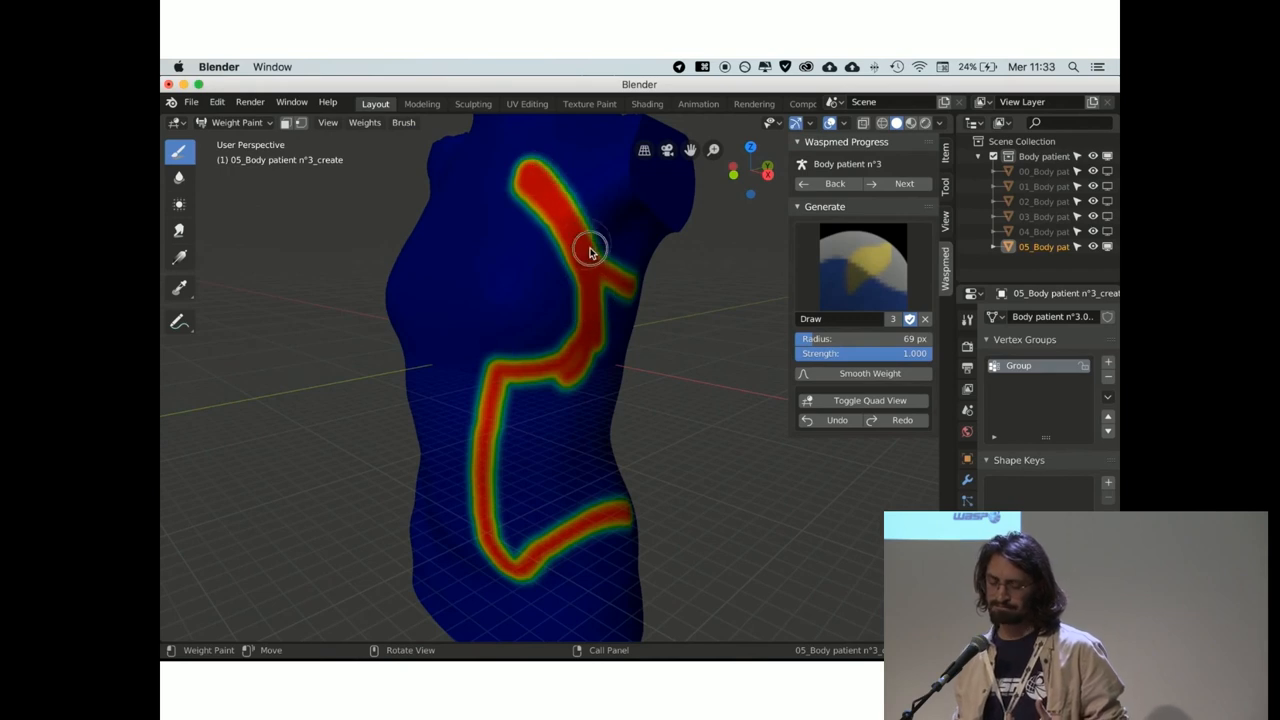
left_click_drag(537, 179, 603, 280)
key("f")
mouse_move(522, 414)
left_mouse_down()
mouse_move(514, 543)
mouse_move(534, 420)
mouse_move(618, 318)
left_mouse_up()
Paint the profile up over the shoulder from the side and add a tail across and down the torso.
middle_click_drag(618, 318, 486, 286)
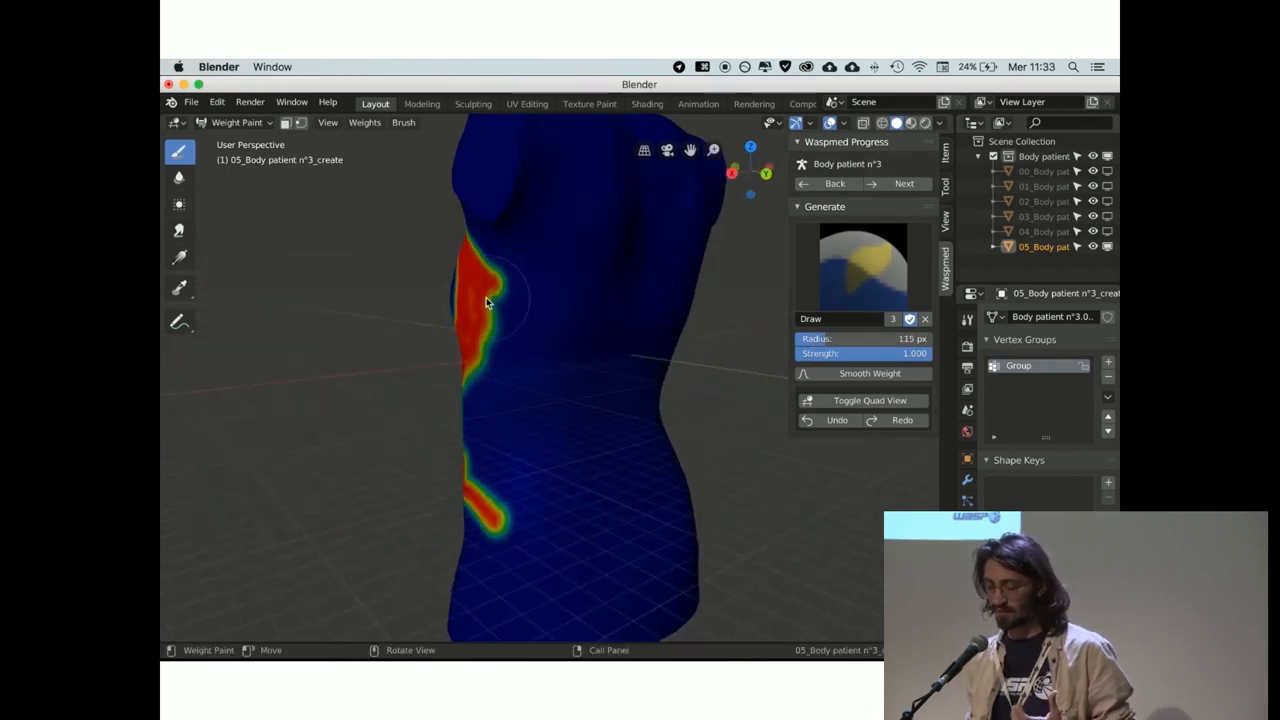
mouse_move(486, 286)
left_mouse_down()
mouse_move(514, 286)
mouse_move(670, 195)
left_mouse_up()
middle_click_drag(670, 195, 490, 230)
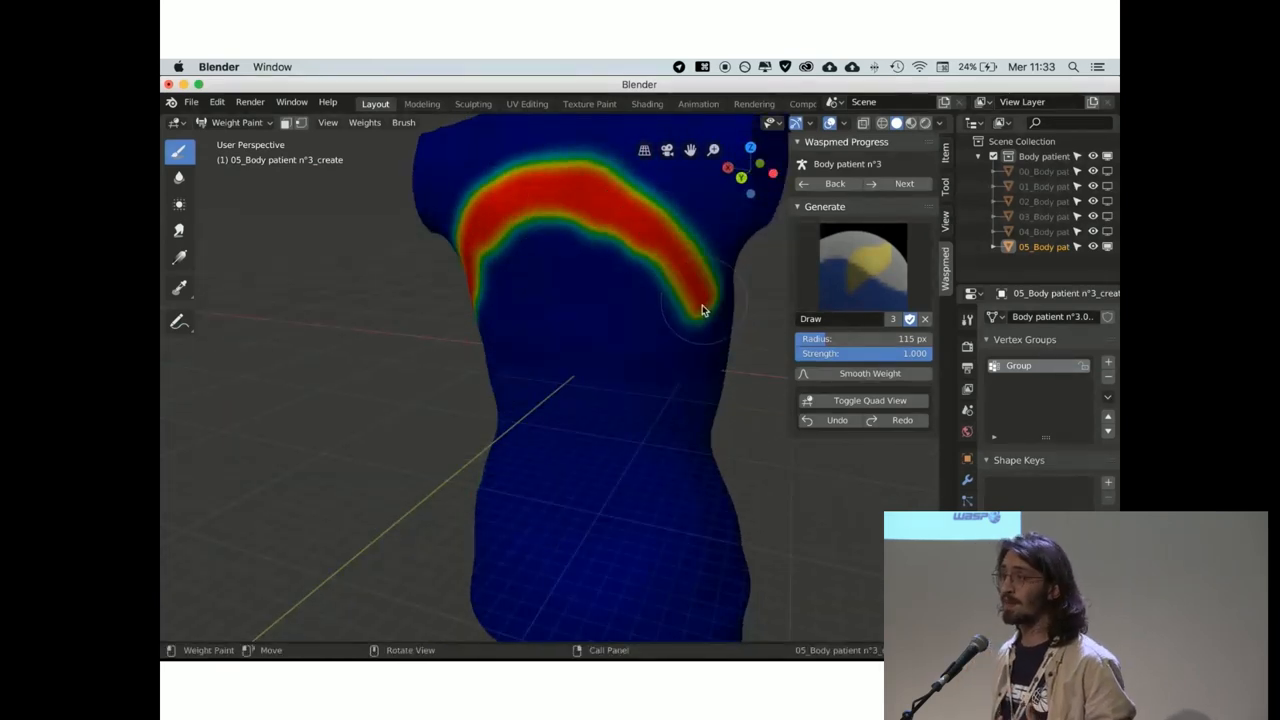
mouse_move(700, 306)
middle_mouse_down()
mouse_move(614, 329)
mouse_move(477, 429)
mouse_move(298, 461)
middle_mouse_up()
mouse_move(298, 461)
left_mouse_down()
mouse_move(334, 449)
mouse_move(443, 300)
left_mouse_up()
middle_click_drag(443, 300, 360, 270)
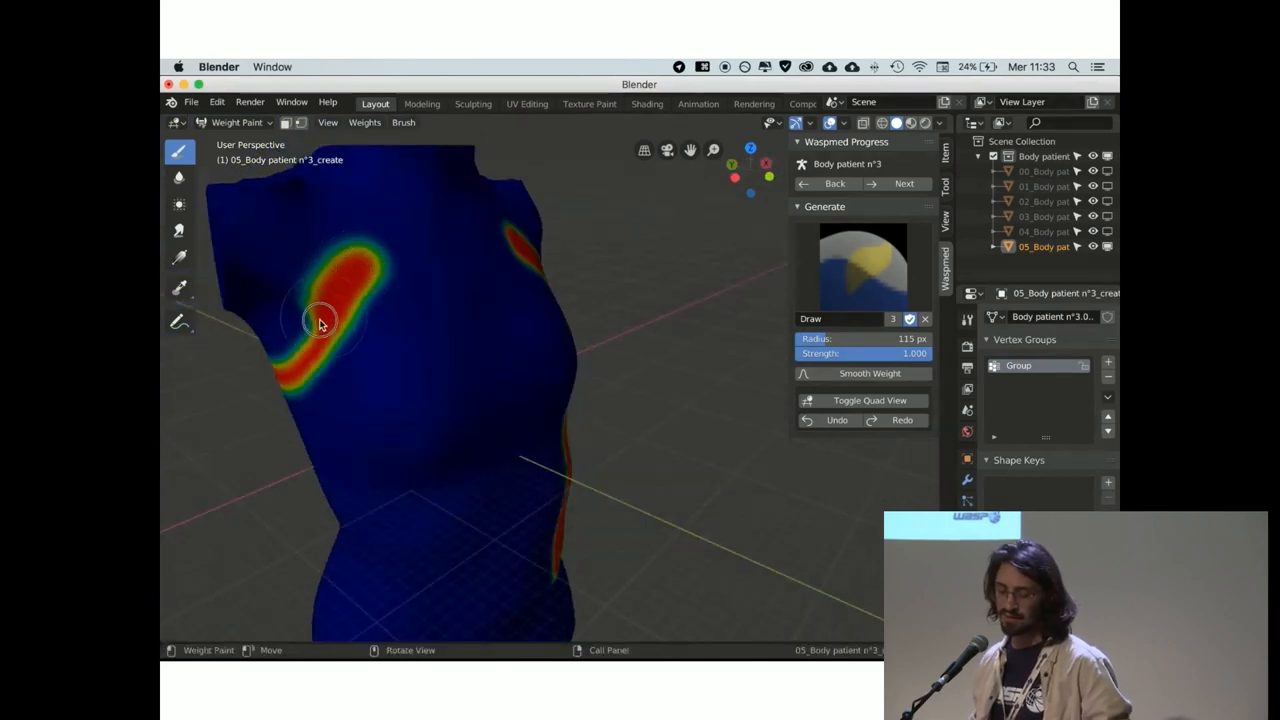
middle_click_drag(277, 391, 451, 208)
mouse_move(451, 208)
left_mouse_down()
mouse_move(400, 370)
mouse_move(514, 449)
mouse_move(557, 443)
mouse_move(526, 497)
left_mouse_up()
middle_click_drag(526, 497, 576, 492)
Paint down both sides of the torso and a band across the waist, extending it along the side.
left_click_drag(479, 403, 523, 409)
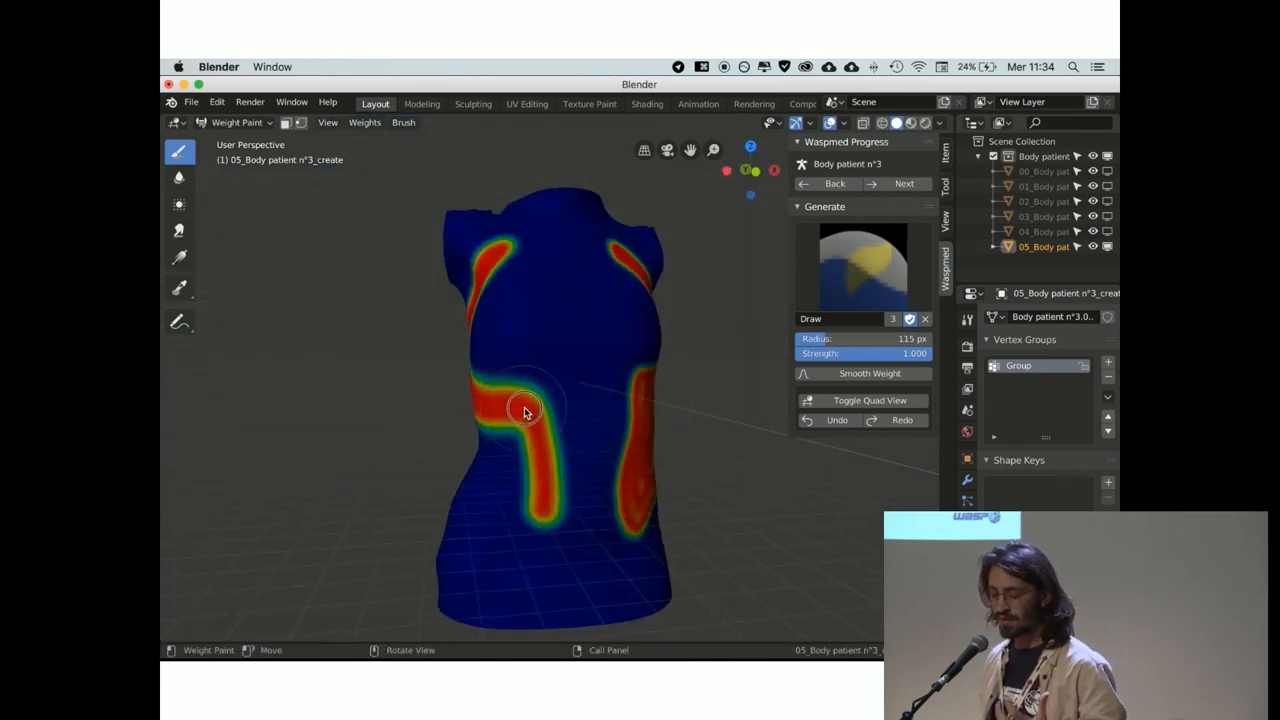
mouse_move(653, 399)
left_mouse_down()
mouse_move(629, 394)
mouse_move(604, 530)
left_mouse_up()
mouse_move(604, 530)
middle_mouse_down()
mouse_move(638, 341)
mouse_move(563, 363)
mouse_move(526, 494)
mouse_move(572, 436)
mouse_move(586, 466)
middle_mouse_up()
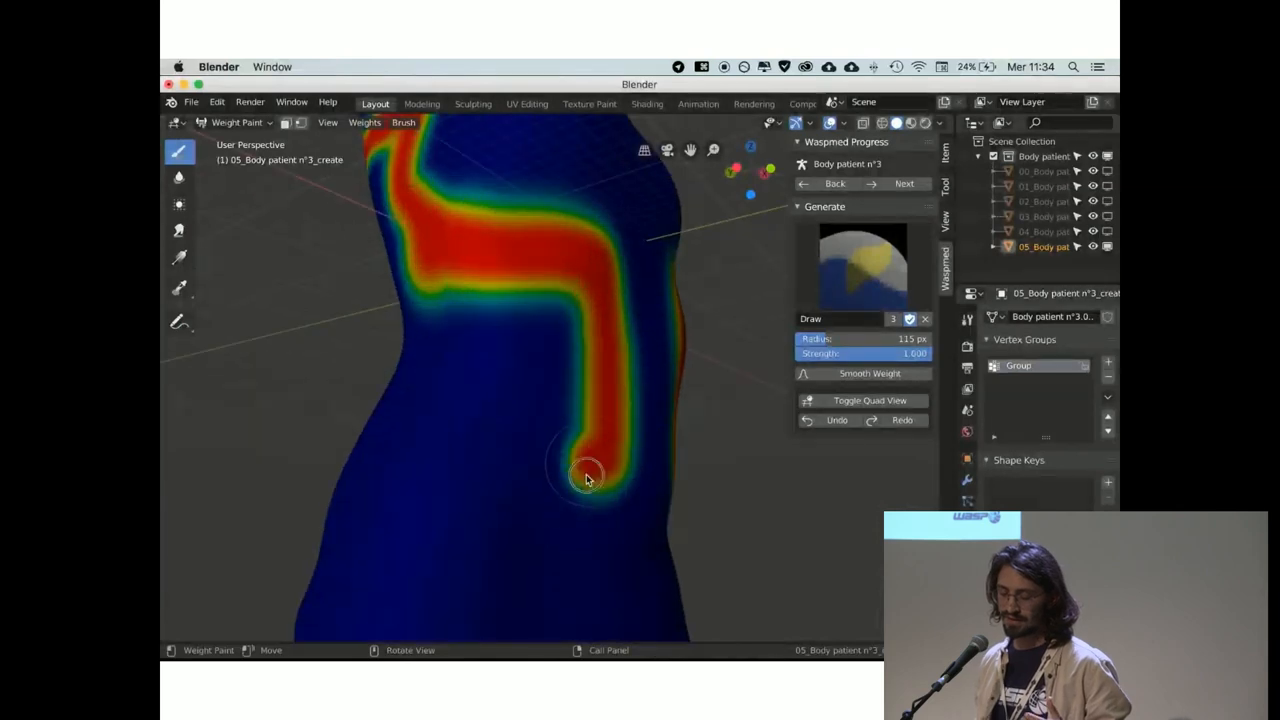
left_click_drag(586, 466, 538, 540)
mouse_move(351, 432)
middle_mouse_down()
mouse_move(489, 400)
mouse_move(694, 423)
middle_mouse_up()
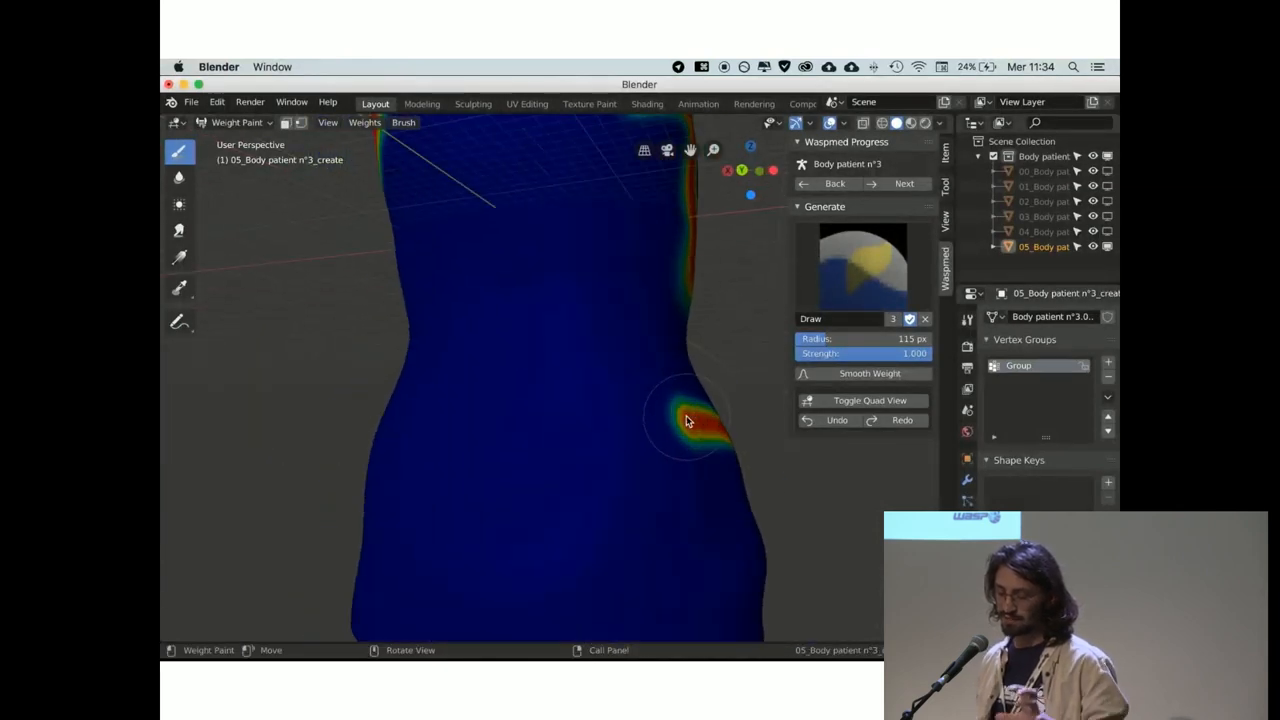
mouse_move(694, 423)
left_mouse_down()
mouse_move(630, 440)
mouse_move(381, 437)
left_mouse_up()
middle_click_drag(400, 457, 686, 457)
mouse_move(686, 457)
left_mouse_down()
mouse_move(498, 413)
mouse_move(520, 300)
mouse_move(491, 351)
mouse_move(543, 371)
mouse_move(541, 397)
left_mouse_up()
Paint weight over the torso's upper body and along the edges of the blue brace region.
mouse_move(651, 166)
left_mouse_down()
mouse_move(634, 409)
mouse_move(609, 340)
left_mouse_up()
middle_click_drag(609, 340, 563, 309)
mouse_move(563, 309)
left_mouse_down()
mouse_move(551, 143)
mouse_move(449, 260)
mouse_move(529, 334)
mouse_move(579, 443)
mouse_move(603, 451)
mouse_move(577, 423)
mouse_move(626, 354)
mouse_move(619, 191)
mouse_move(640, 206)
mouse_move(646, 274)
left_mouse_up()
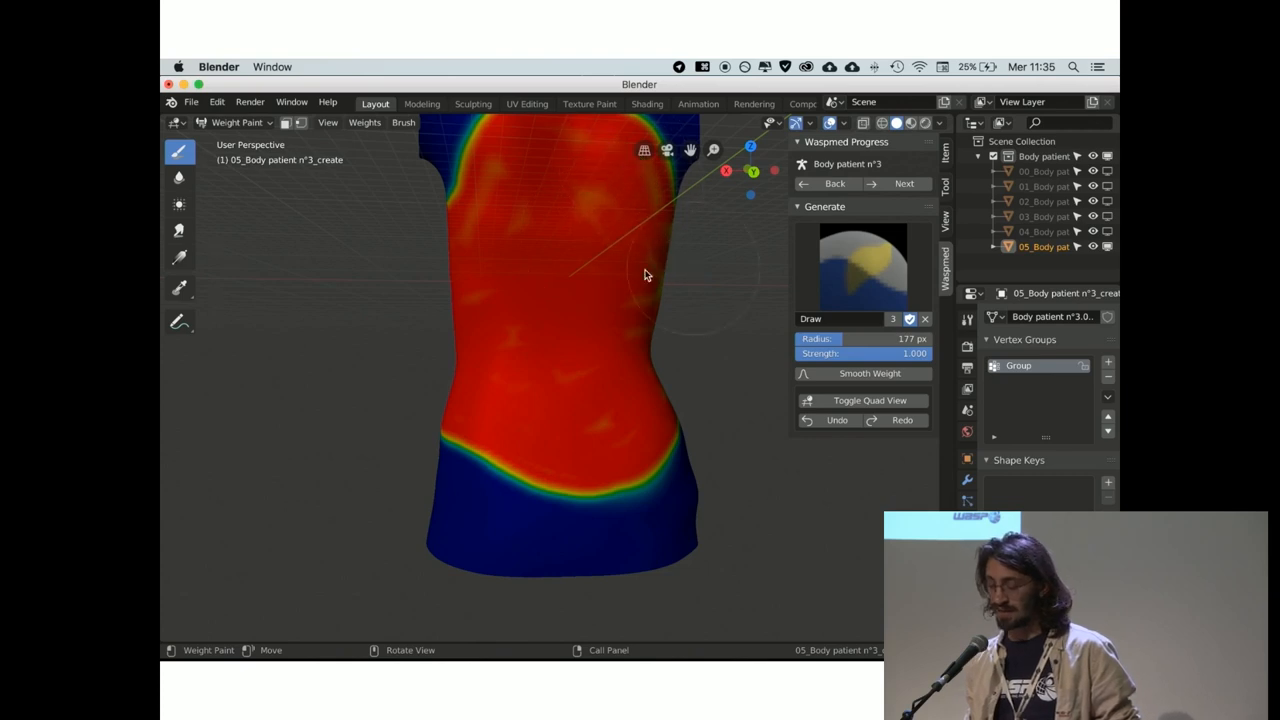
middle_click_drag(646, 274, 514, 280)
mouse_move(484, 198)
left_mouse_down()
mouse_move(500, 294)
mouse_move(600, 371)
left_mouse_up()
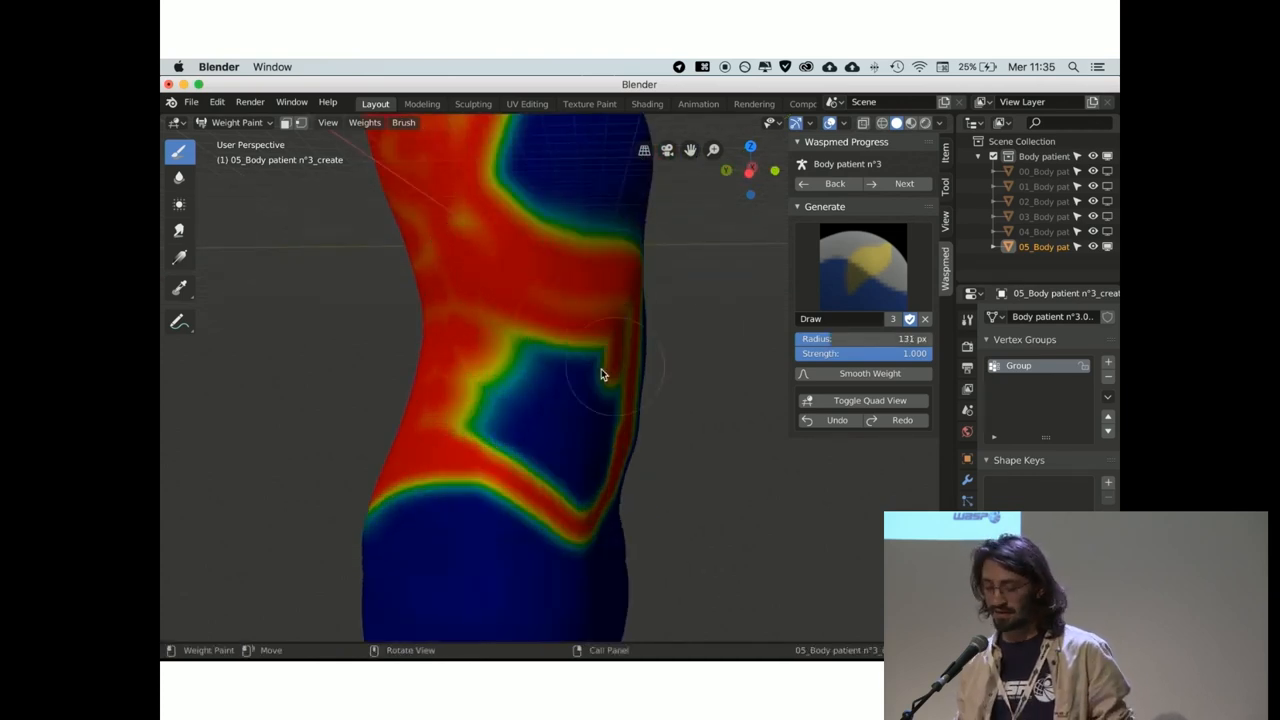
middle_click_drag(600, 371, 583, 409)
mouse_move(583, 409)
left_mouse_down()
mouse_move(411, 428)
mouse_move(420, 400)
mouse_move(509, 403)
mouse_move(529, 429)
mouse_move(483, 500)
left_mouse_up()
middle_click_drag(483, 500, 511, 277)
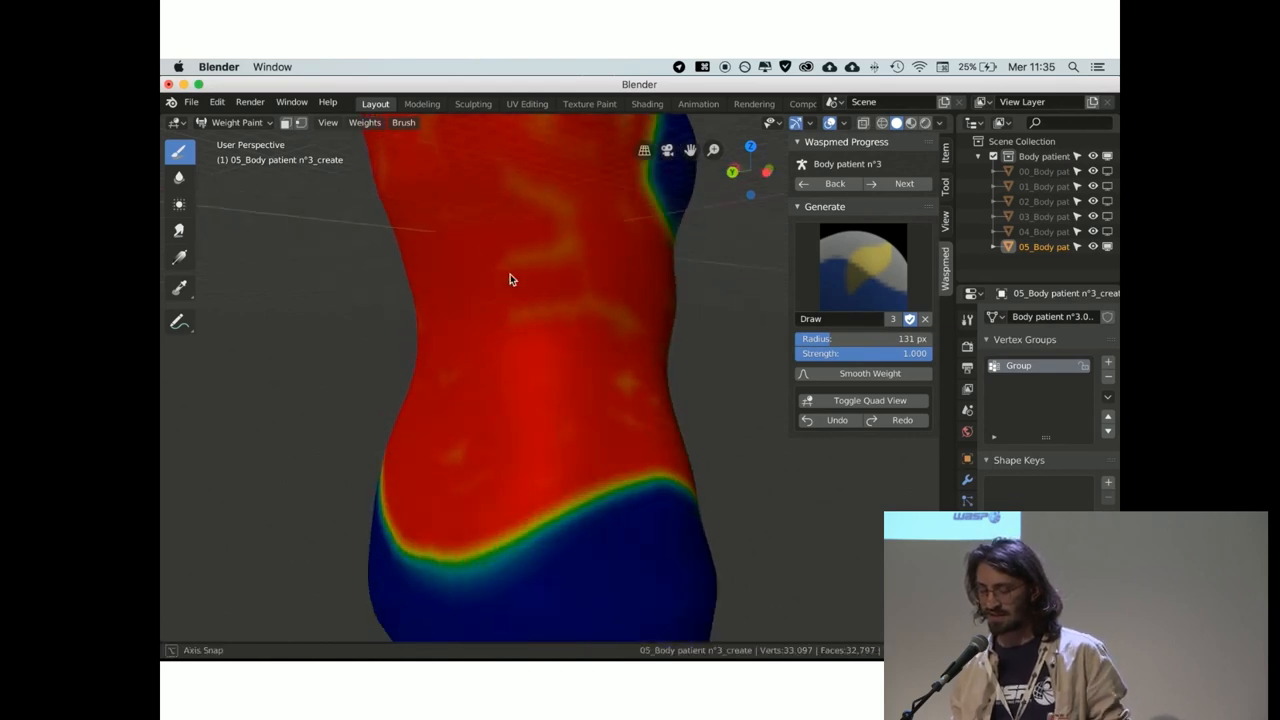
mouse_move(640, 429)
middle_mouse_down()
mouse_move(473, 305)
mouse_move(506, 386)
mouse_move(480, 263)
middle_mouse_up()
scroll(569, 429, "up", 3)
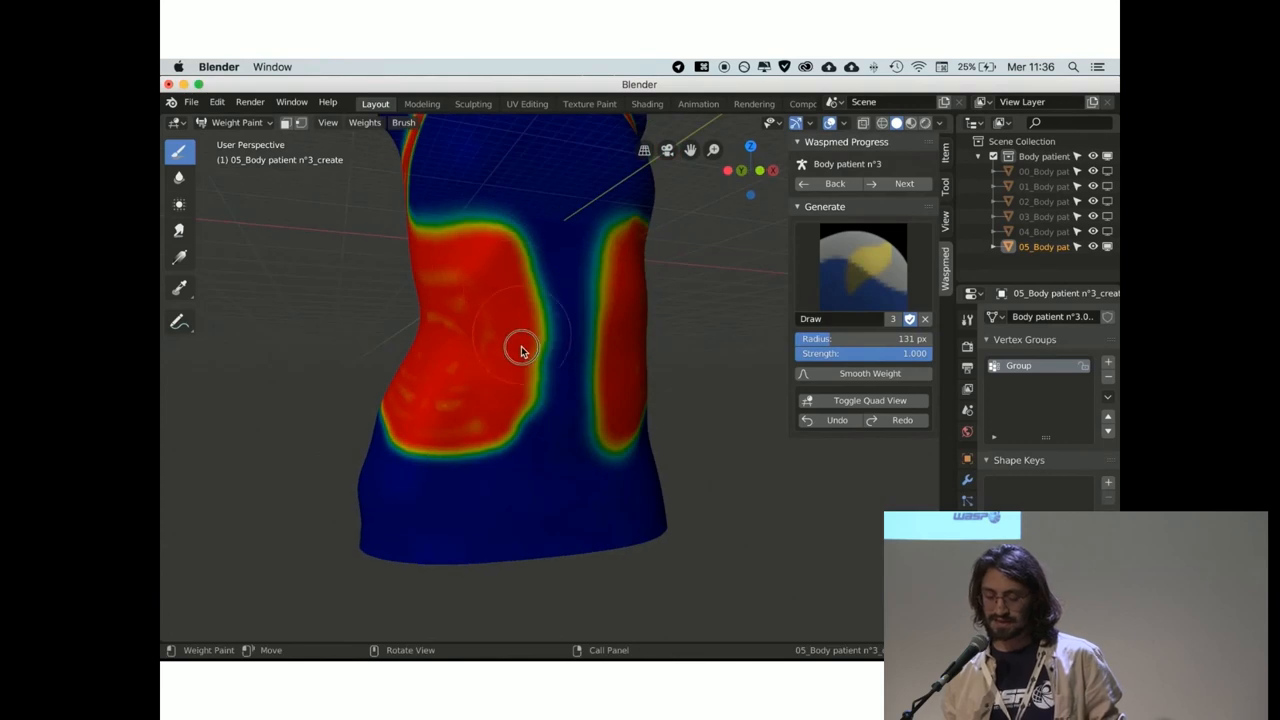
mouse_move(506, 429)
middle_mouse_down()
mouse_move(494, 357)
mouse_move(477, 429)
mouse_move(594, 297)
mouse_move(543, 294)
mouse_move(514, 263)
mouse_move(591, 286)
mouse_move(431, 360)
mouse_move(520, 380)
middle_mouse_up()
With a small full-strength brush, subtract four rows of ventilation dots from the brace profile.
left_click_drag(888, 353, 930, 353)
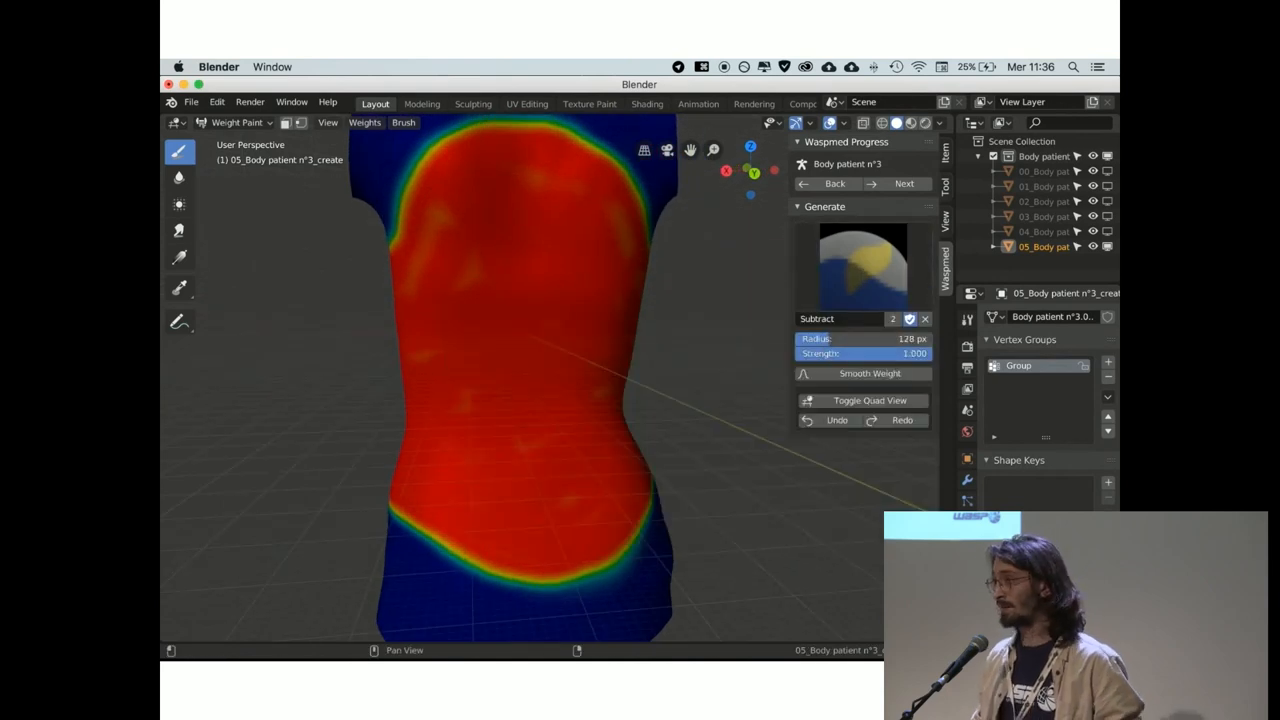
left_click_drag(806, 343, 803, 341)
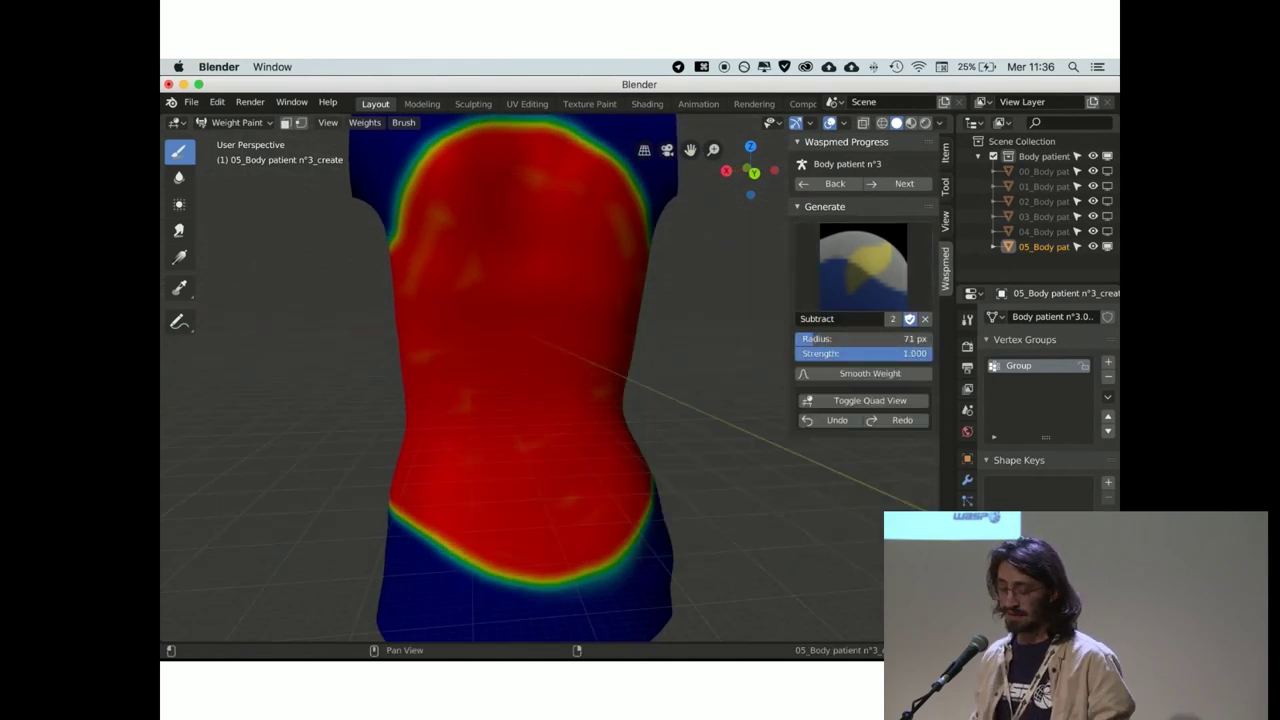
left_click(509, 227)
left_click(556, 232)
left_click(598, 251)
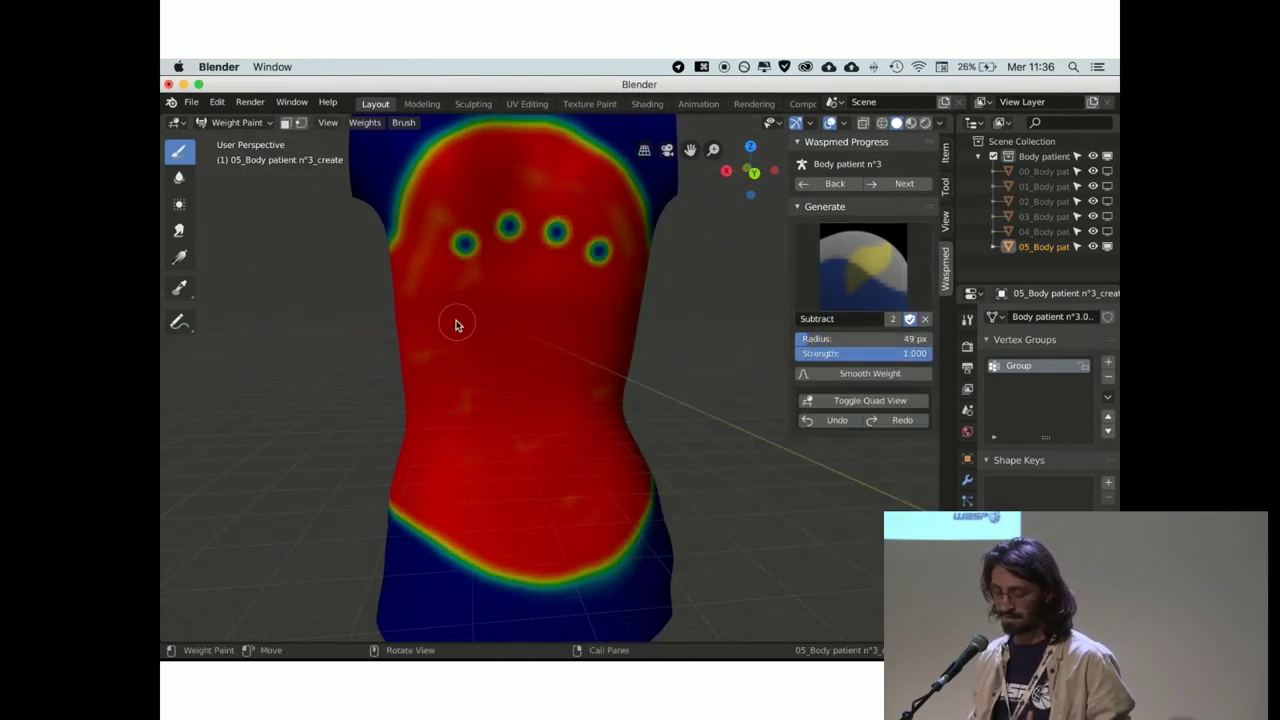
left_click(557, 318)
left_click(602, 318)
left_click(457, 391)
left_click(509, 400)
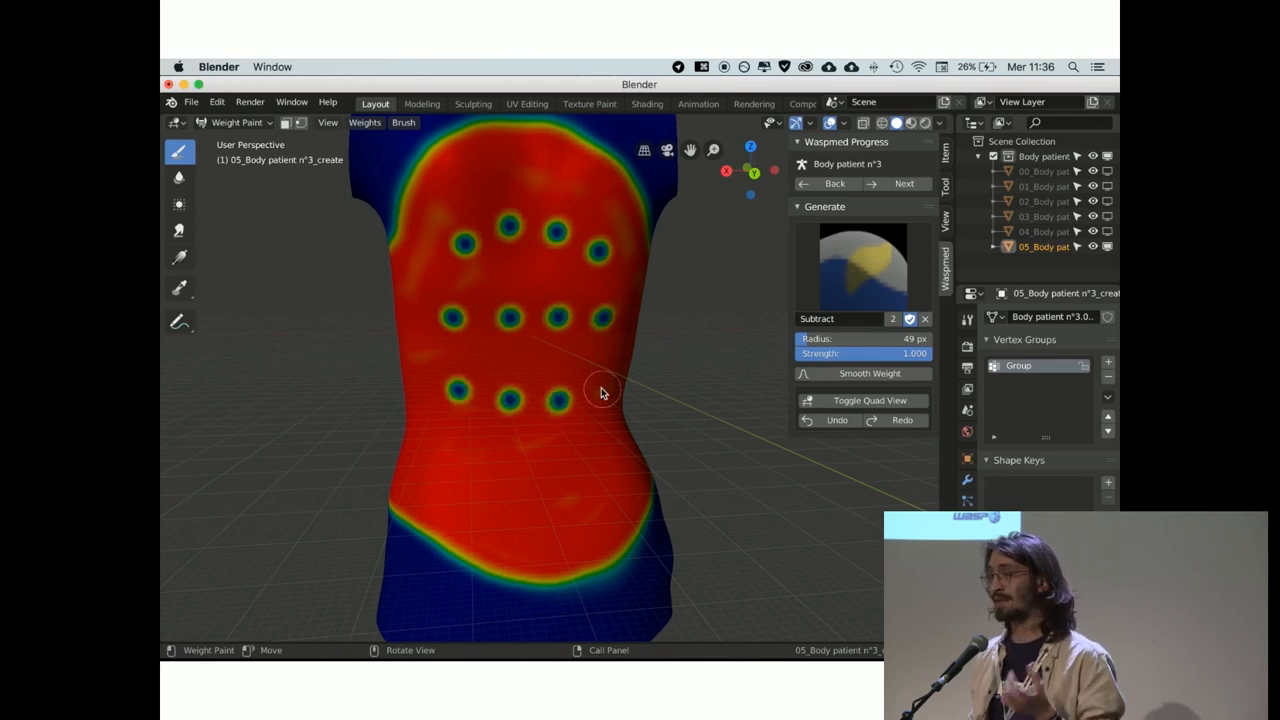
left_click(601, 393)
left_click(459, 461)
left_click(495, 484)
left_click(551, 490)
left_click(609, 467)
Smooth the painted weights and advance with Next to generate the perforated brace shell.
mouse_move(609, 467)
middle_mouse_down()
mouse_move(537, 455)
mouse_move(694, 457)
middle_mouse_up()
left_click(869, 373)
middle_click_drag(640, 420, 443, 429)
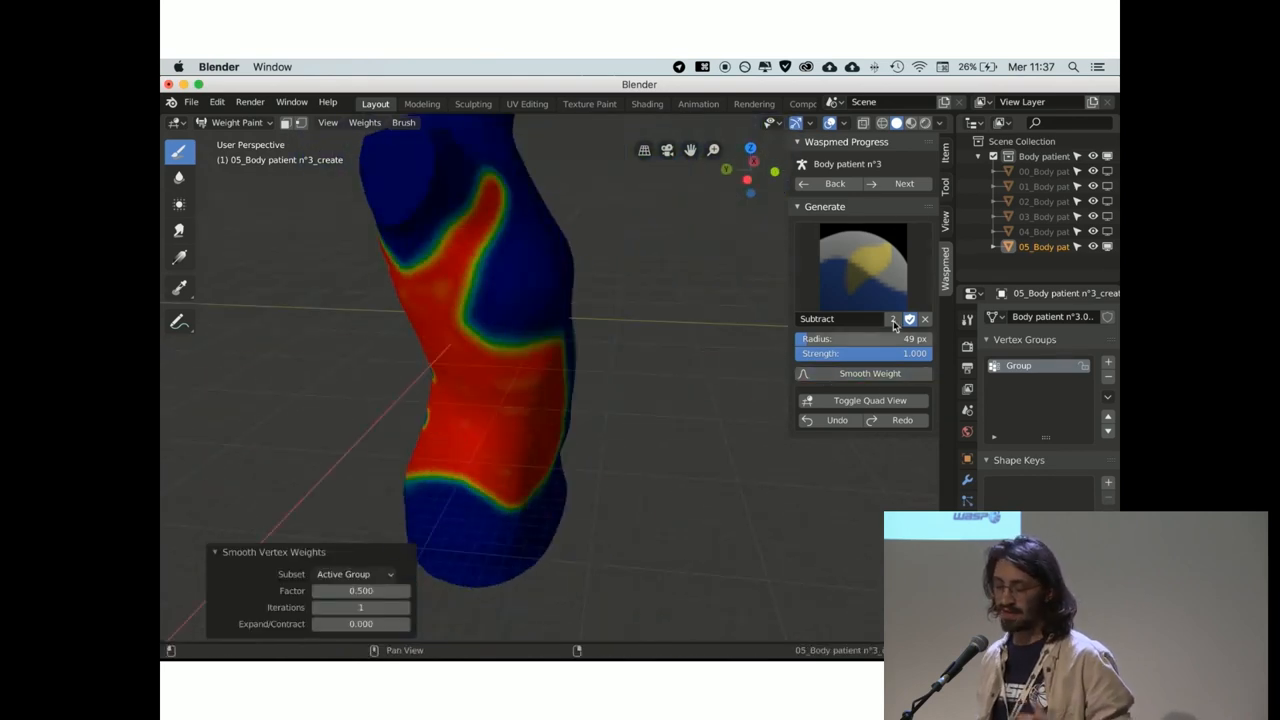
left_click(904, 183)
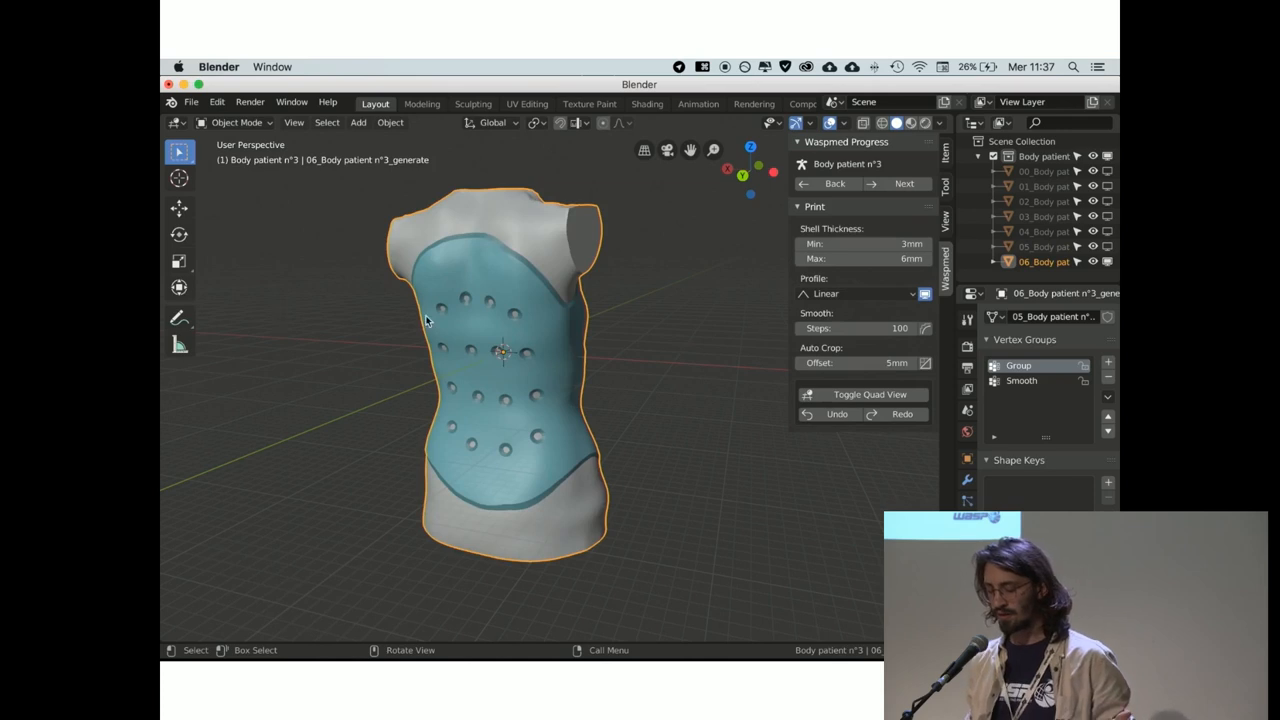
scroll(479, 319, "up", 5)
scroll(626, 354, "down", 2)
scroll(626, 349, "down", 3)
Set the shell thickness to 0.6 mm minimum and 3.6 mm maximum.
mouse_move(626, 349)
middle_mouse_down()
mouse_move(470, 353)
mouse_move(538, 362)
middle_mouse_up()
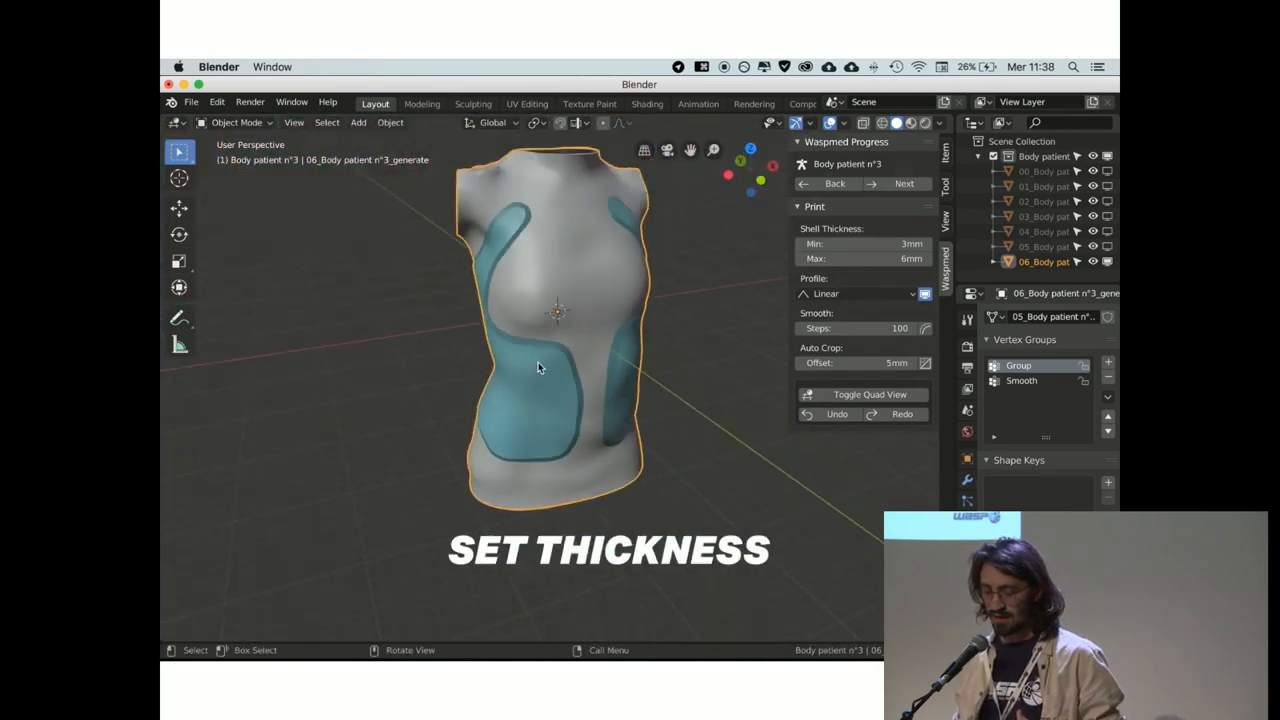
left_click(896, 246)
type("0.6")
key("Return")
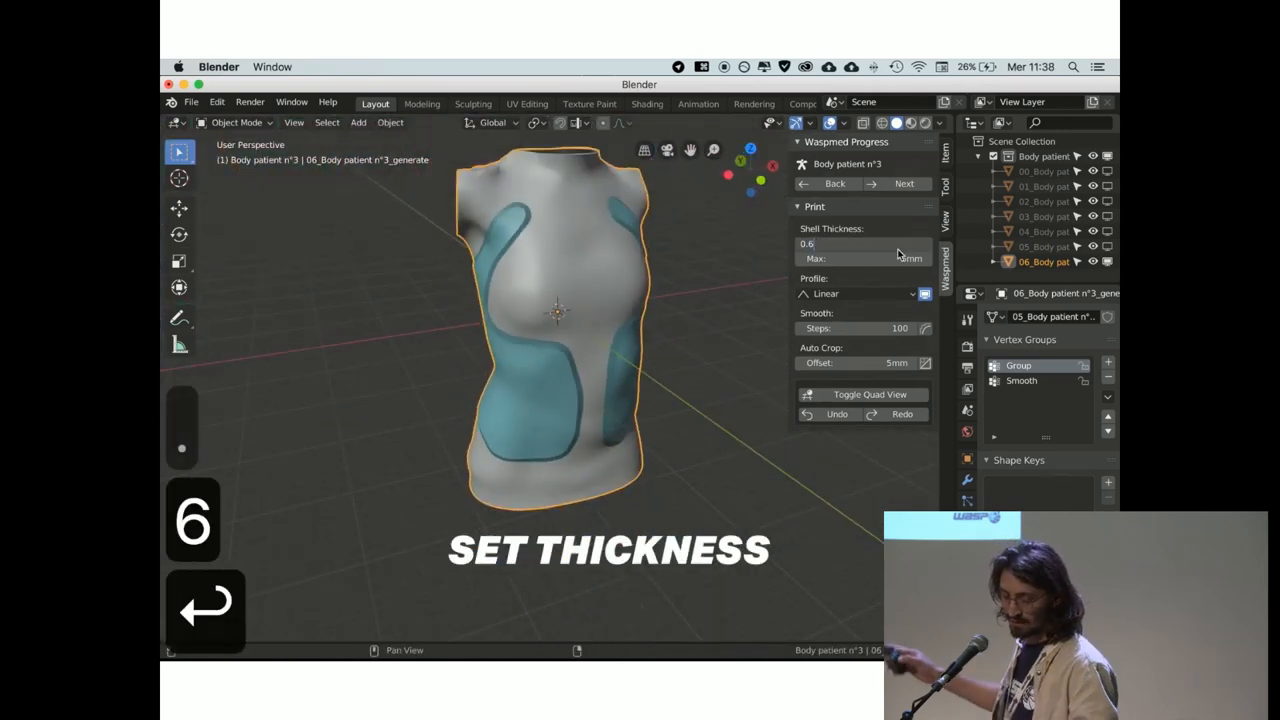
left_click(888, 260)
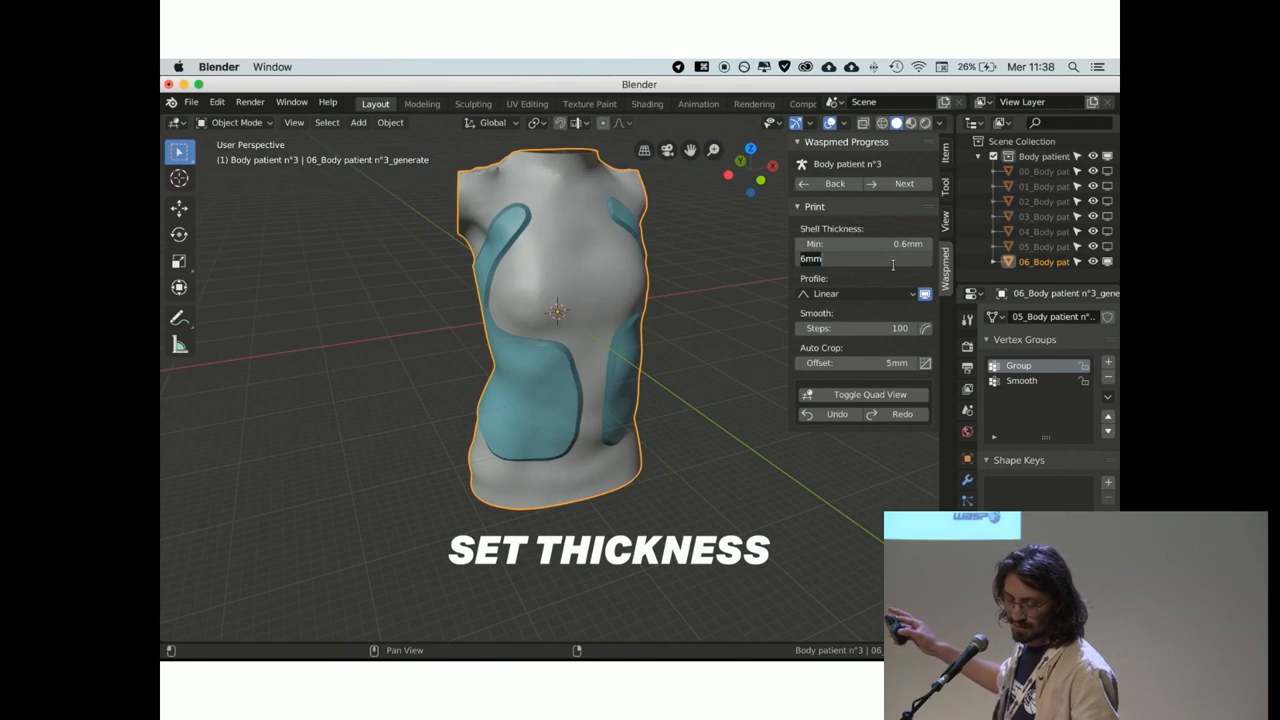
type("4.2")
key("Return")
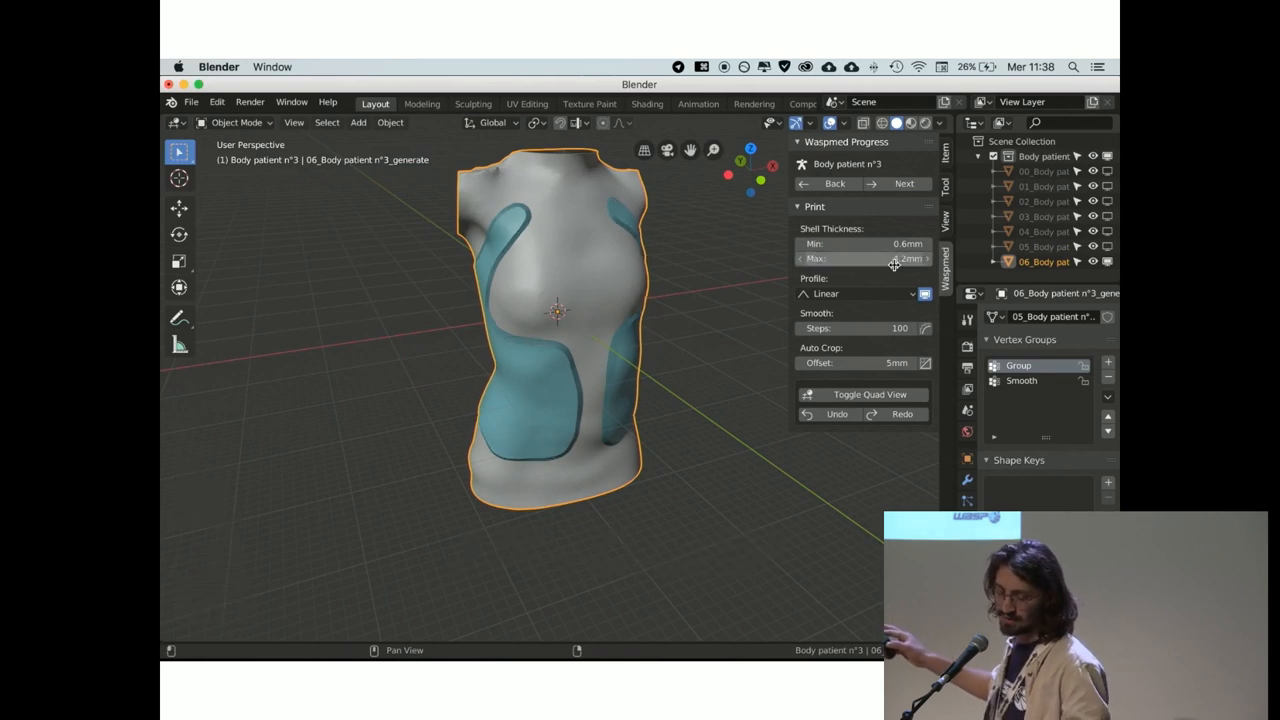
left_click(894, 262)
type("3.6")
key("Return")
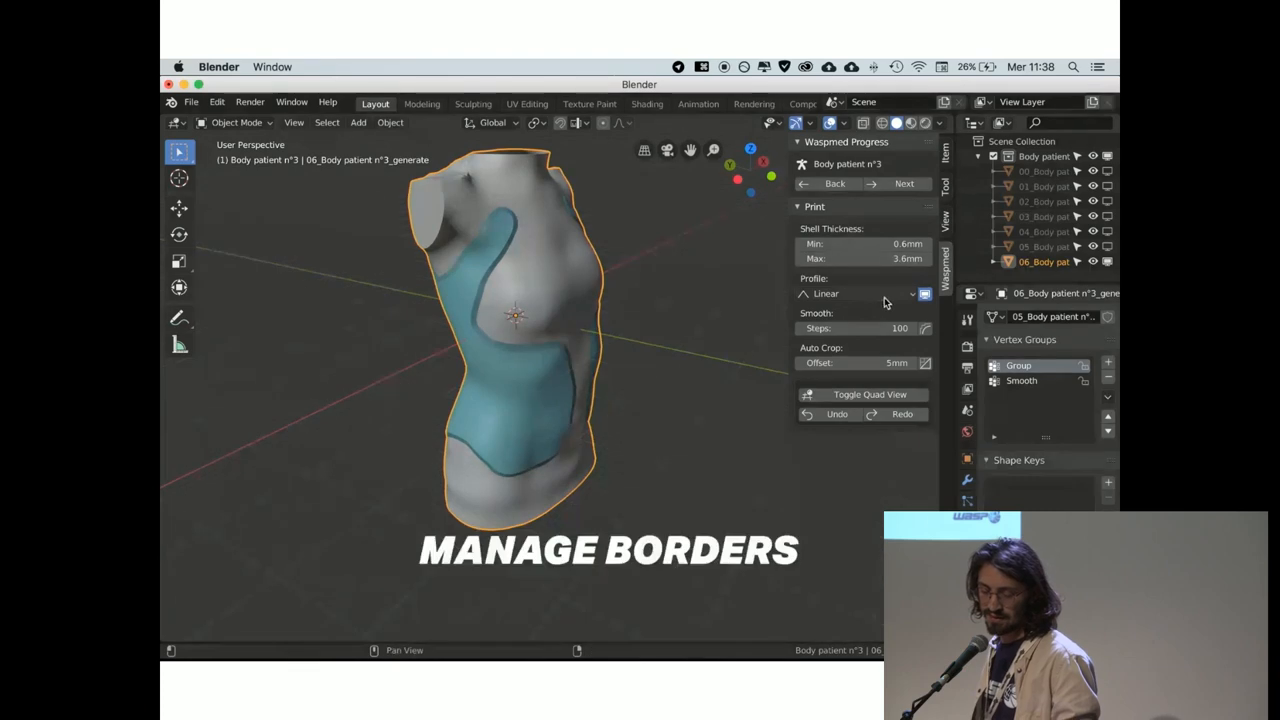
Try Smooth and Sphere border falloff profiles, then settle on Custom Curve.
left_click(884, 296)
scroll(561, 208, "up", 3)
scroll(600, 220, "up", 3)
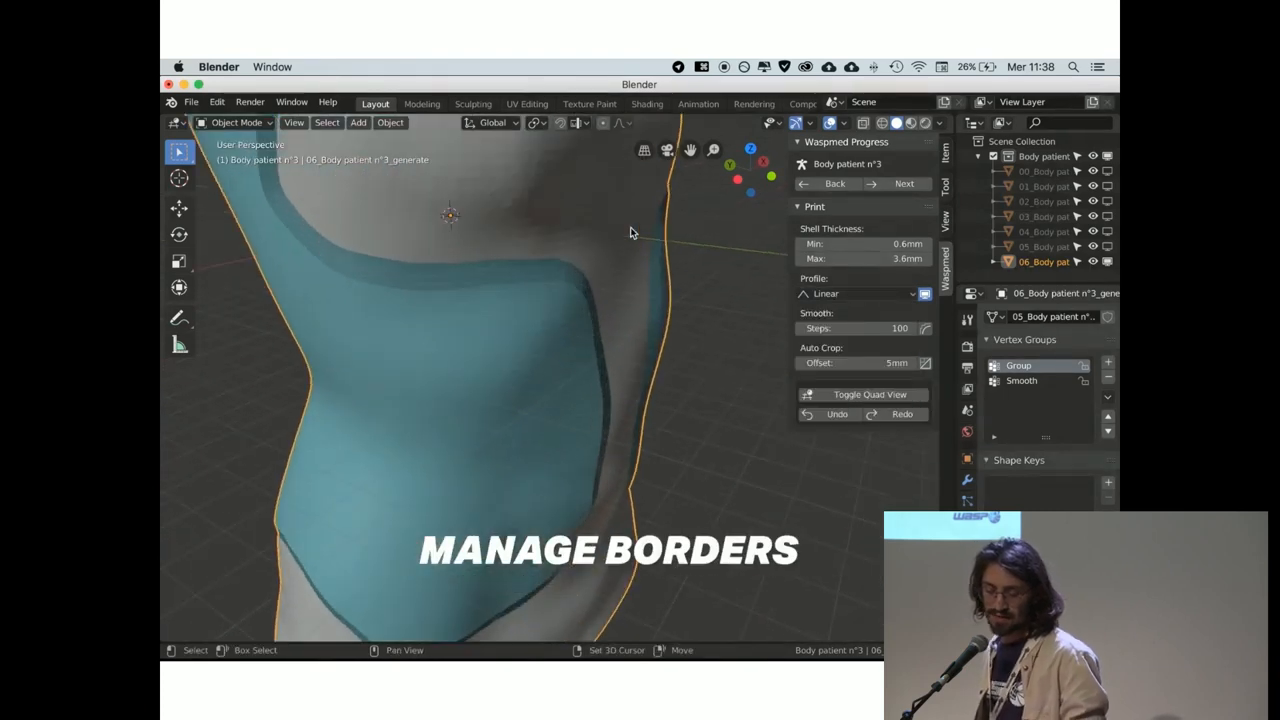
mouse_move(630, 233)
middle_mouse_down()
mouse_move(288, 447)
mouse_move(553, 305)
mouse_move(248, 410)
mouse_move(407, 315)
mouse_move(361, 334)
mouse_move(903, 290)
middle_mouse_up()
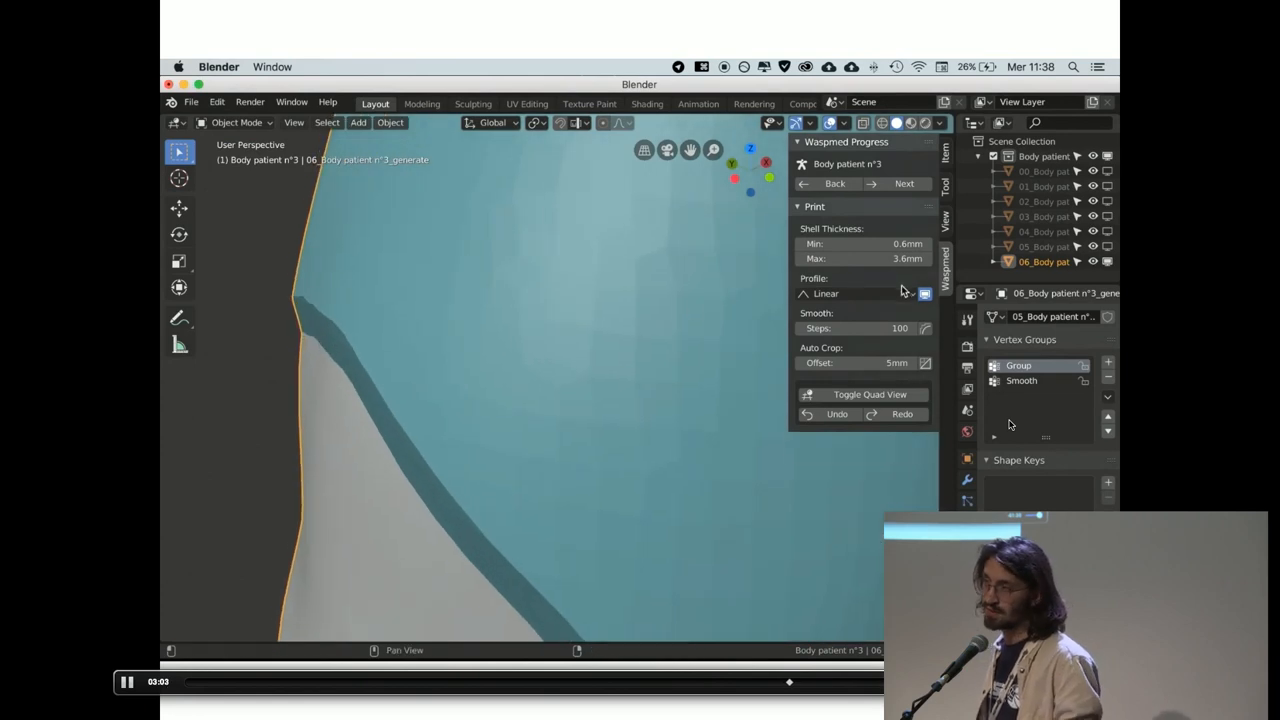
left_click(903, 290)
left_click(858, 364)
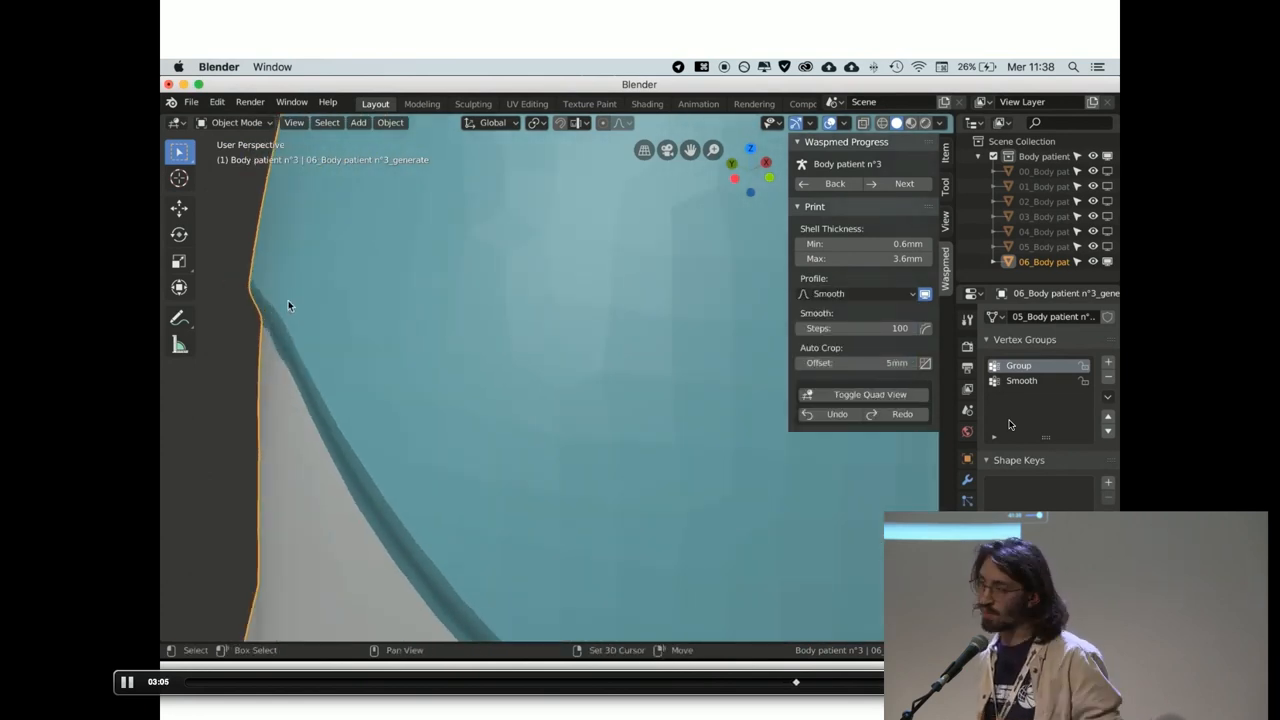
left_click(910, 294)
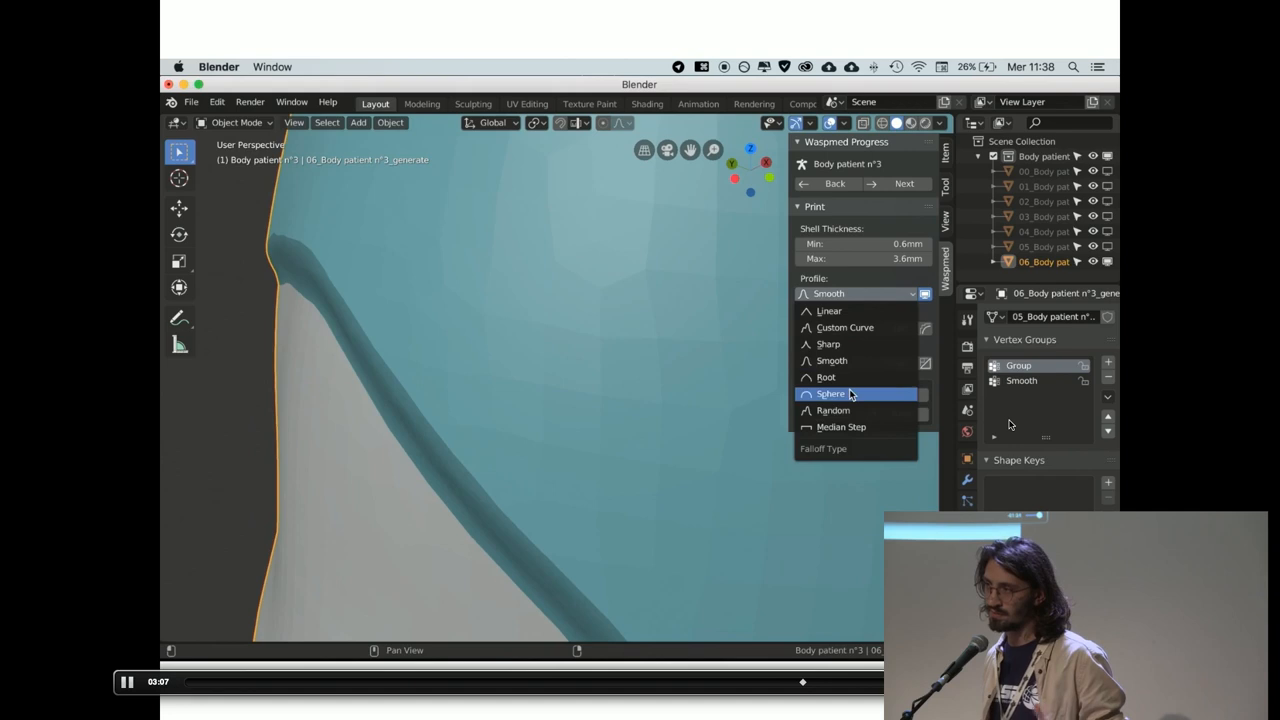
left_click(851, 394)
left_click(855, 294)
left_click(854, 328)
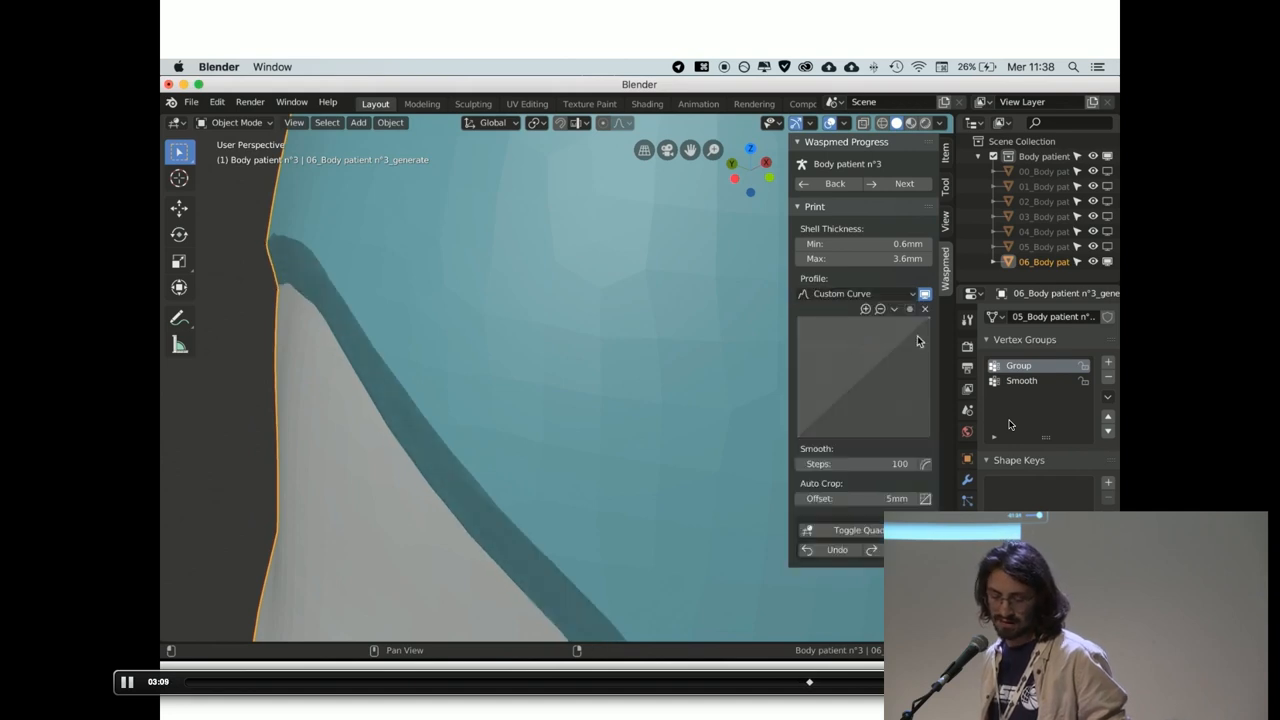
Bend the custom falloff curve into an S-shape to soften the shell border.
left_click_drag(919, 341, 835, 428)
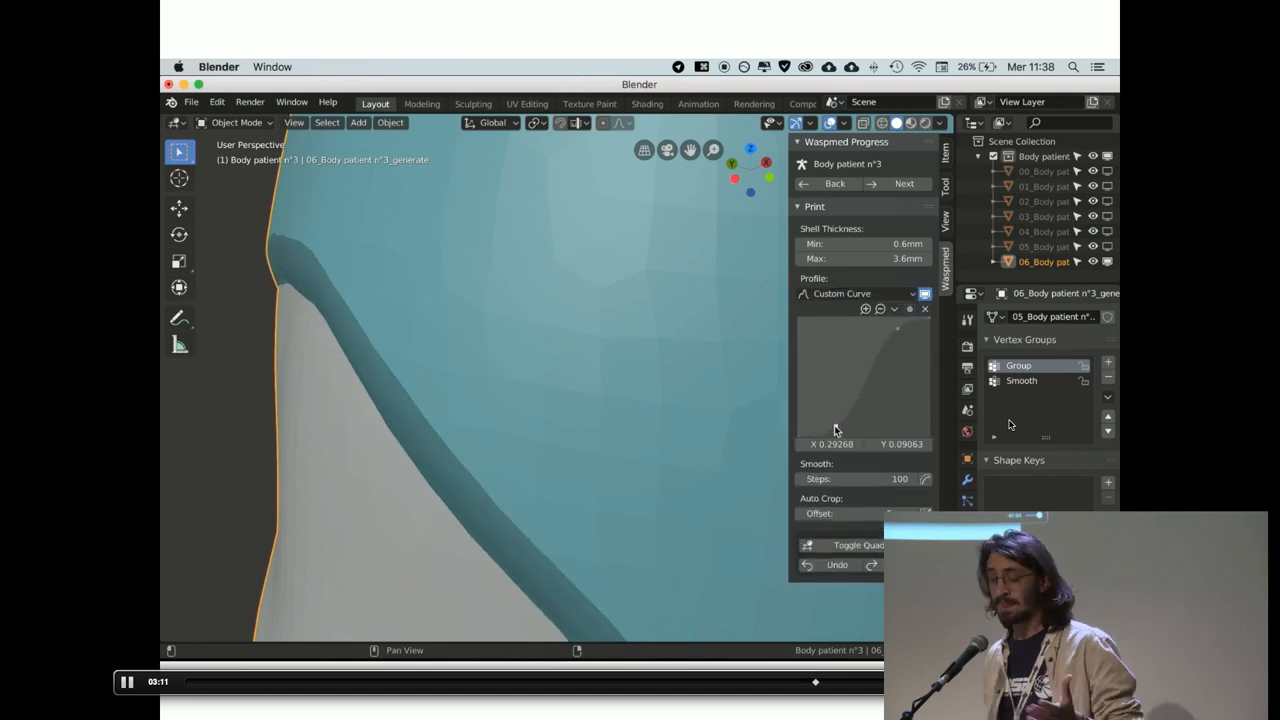
left_click(898, 331)
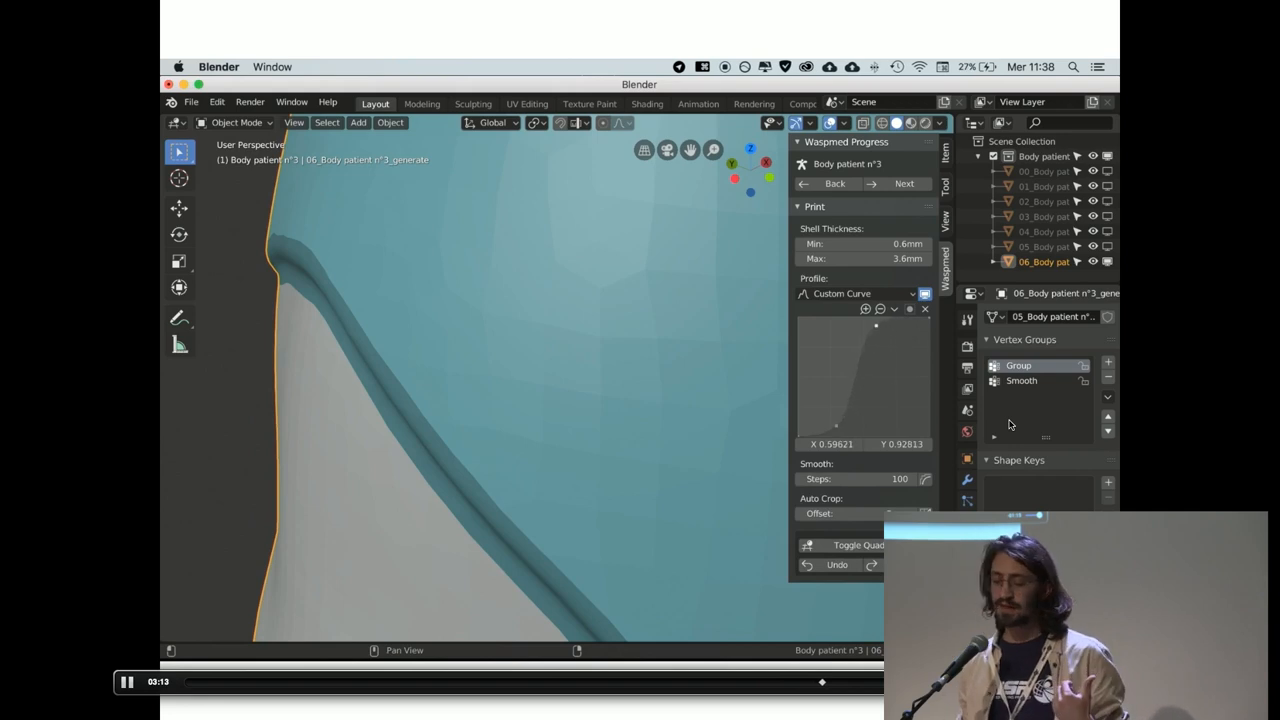
left_click_drag(838, 423, 841, 426)
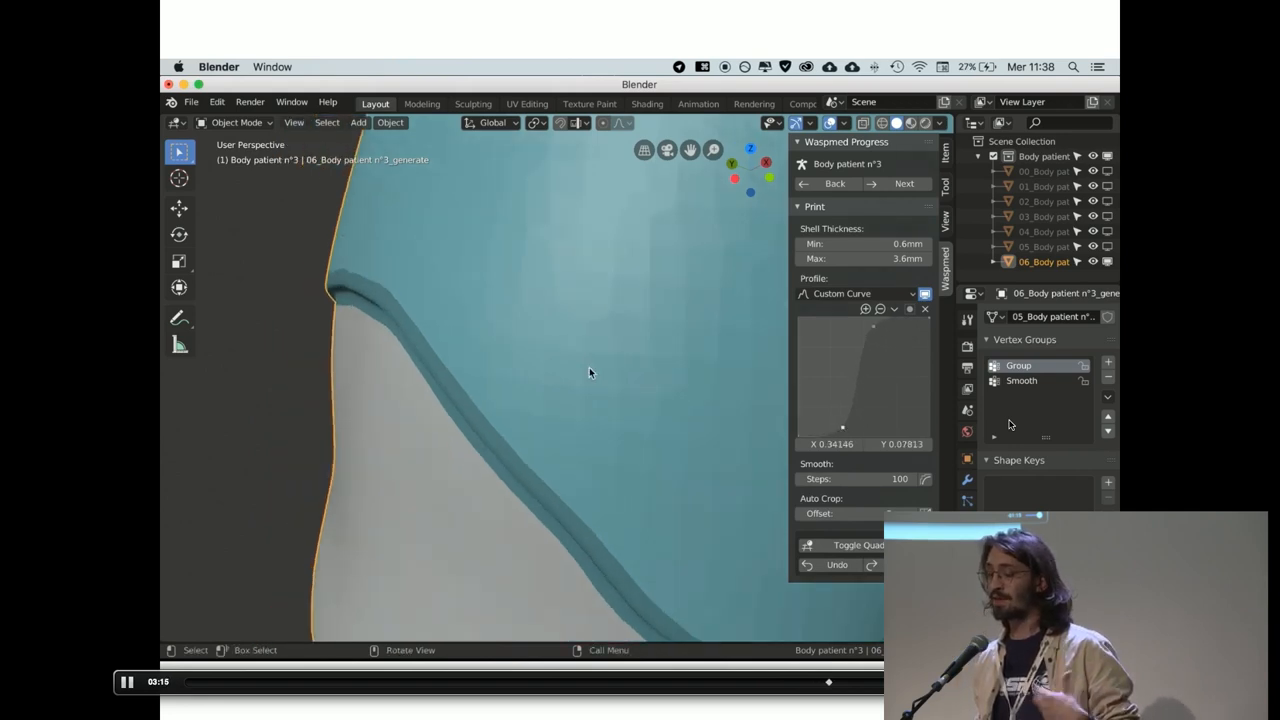
scroll(655, 386, "down", 5)
mouse_move(622, 283)
middle_mouse_down()
mouse_move(519, 417)
mouse_move(567, 389)
mouse_move(621, 413)
mouse_move(650, 402)
middle_mouse_up()
scroll(519, 417, "down", 2)
scroll(546, 409, "down", 3)
scroll(553, 409, "down", 3)
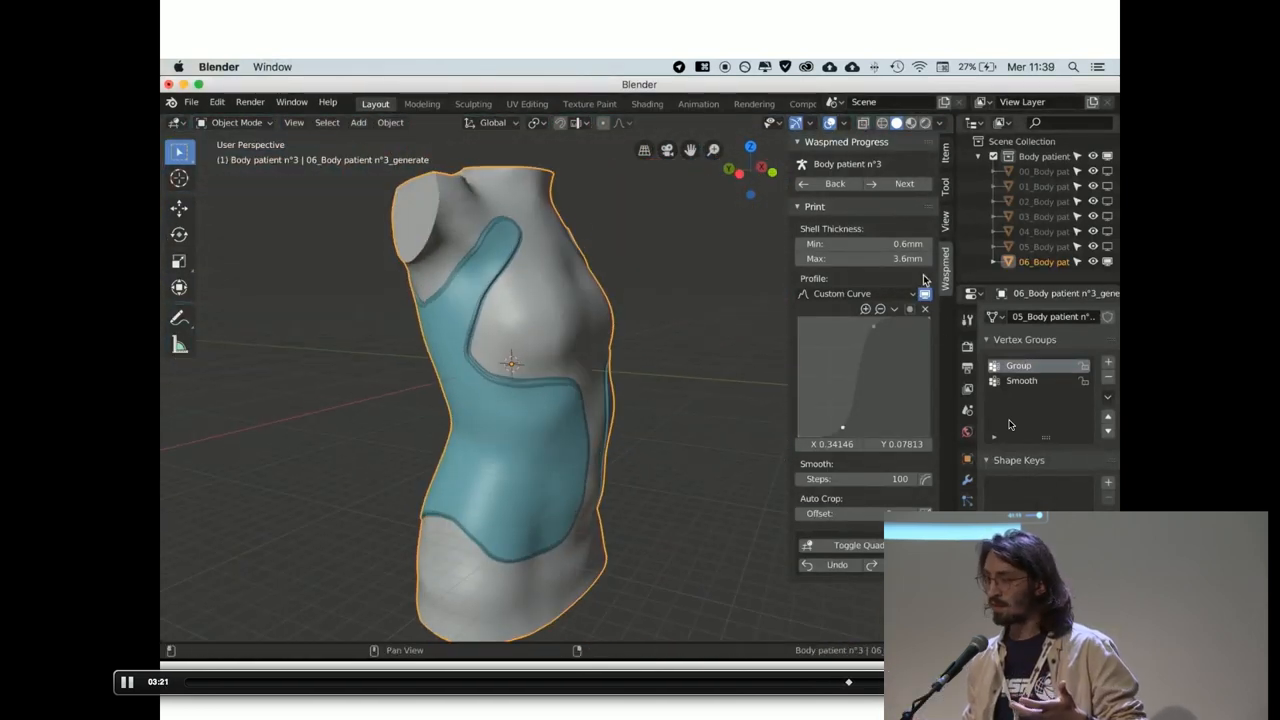
Toggle the minimum shell thickness to 0 and back to 0.6 mm to compare.
left_click(899, 246)
type("0")
key("Return")
mouse_move(535, 307)
middle_mouse_down()
mouse_move(437, 292)
mouse_move(660, 290)
mouse_move(688, 343)
middle_mouse_up()
left_click(899, 244)
type("0.6")
key("Return")
Raise the shell smoothing to 400 then 500 steps and inspect the cropped brace.
left_click(892, 479)
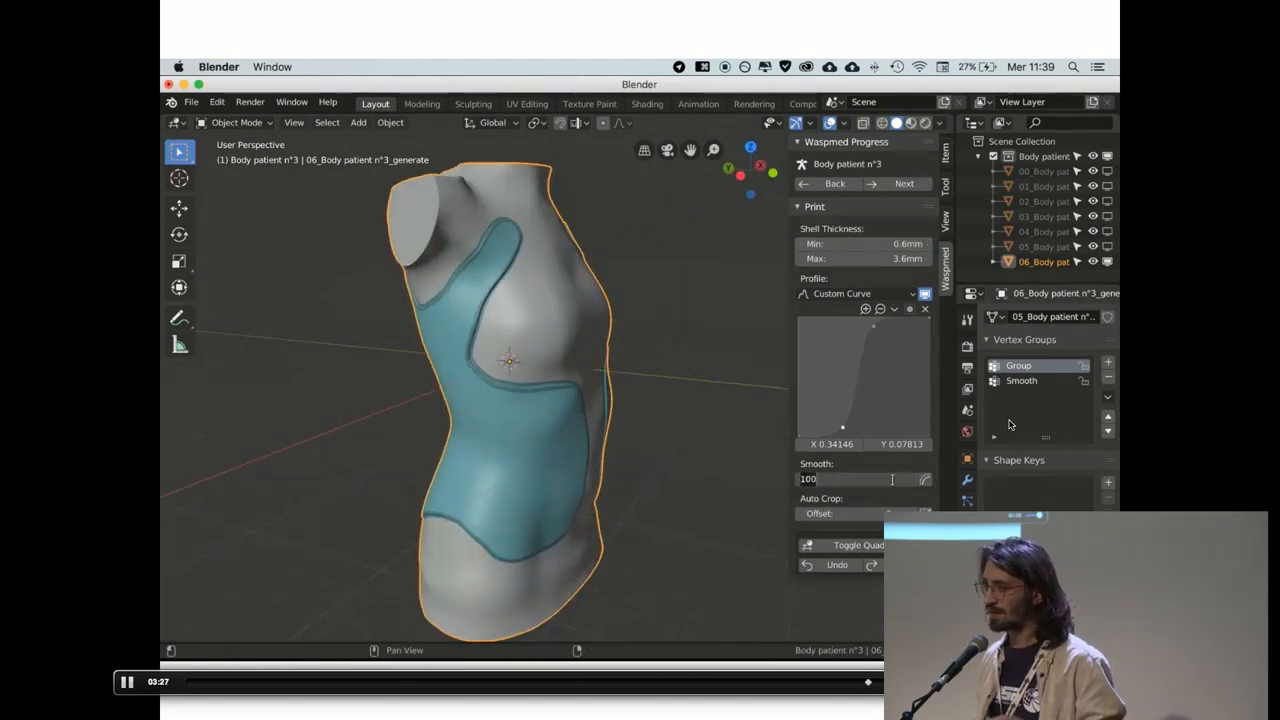
type("400")
key("Return")
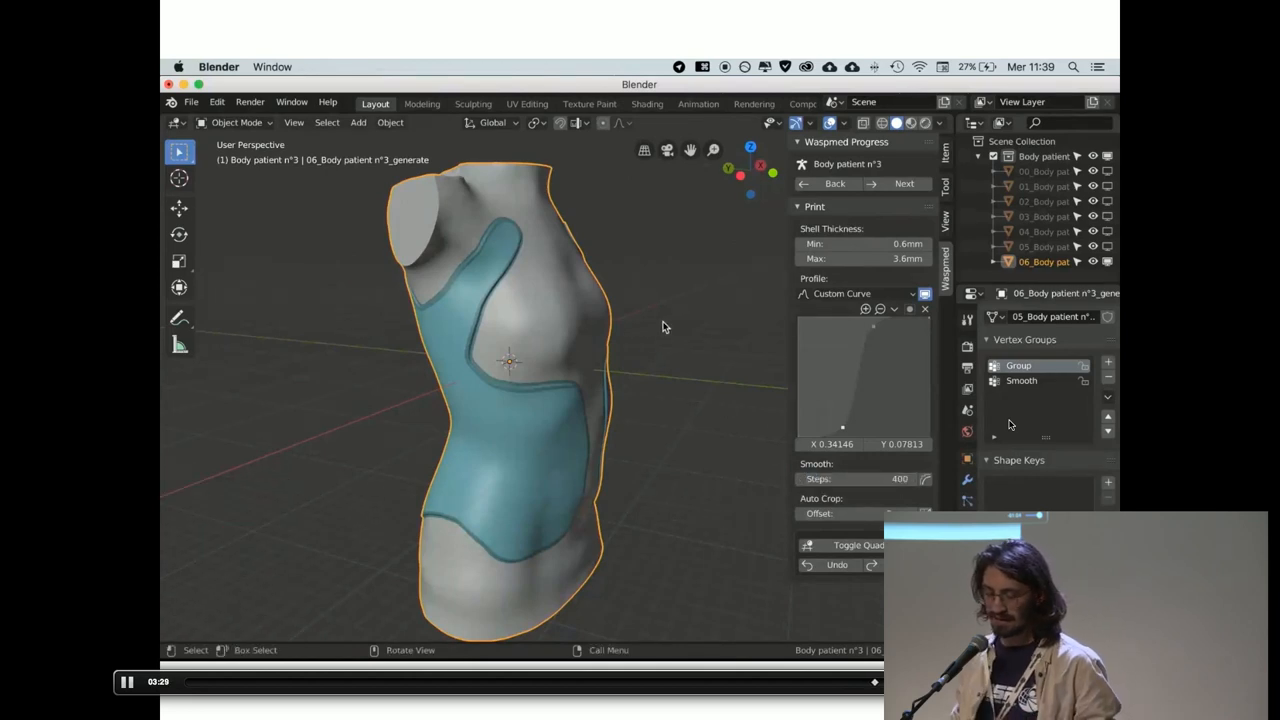
middle_click_drag(663, 322, 638, 323)
left_click(871, 480)
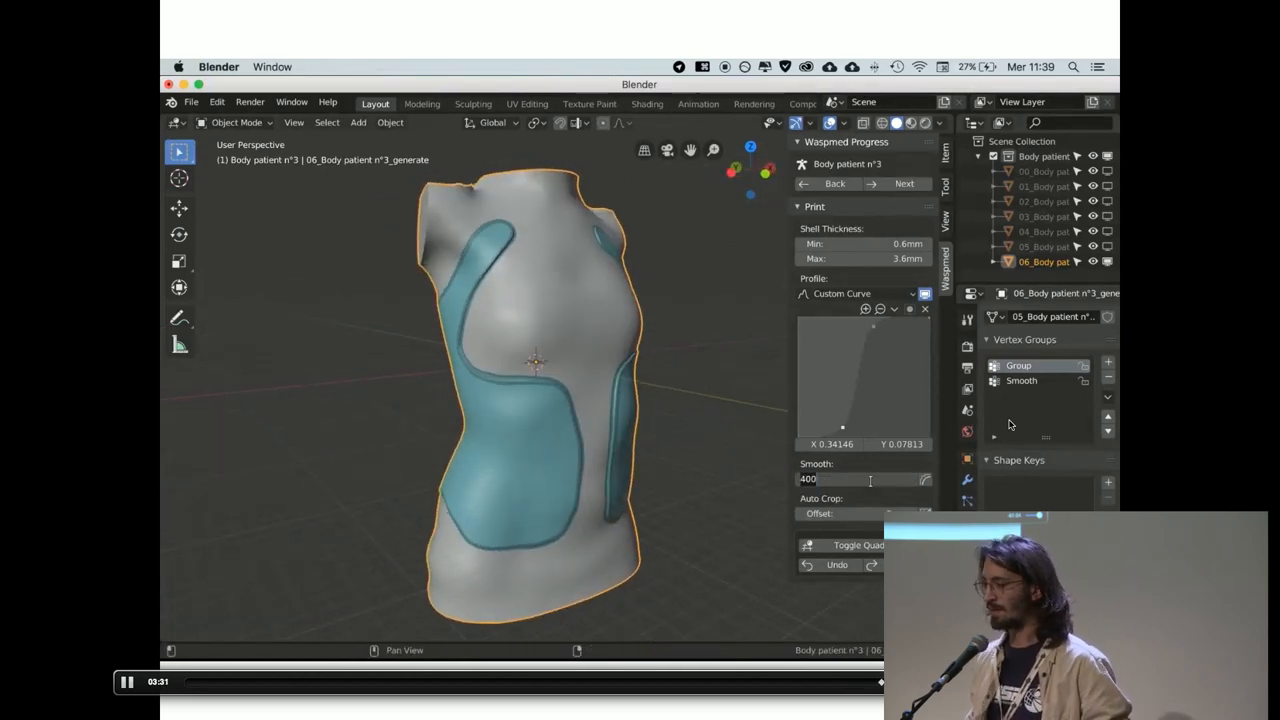
type("500")
key("Return")
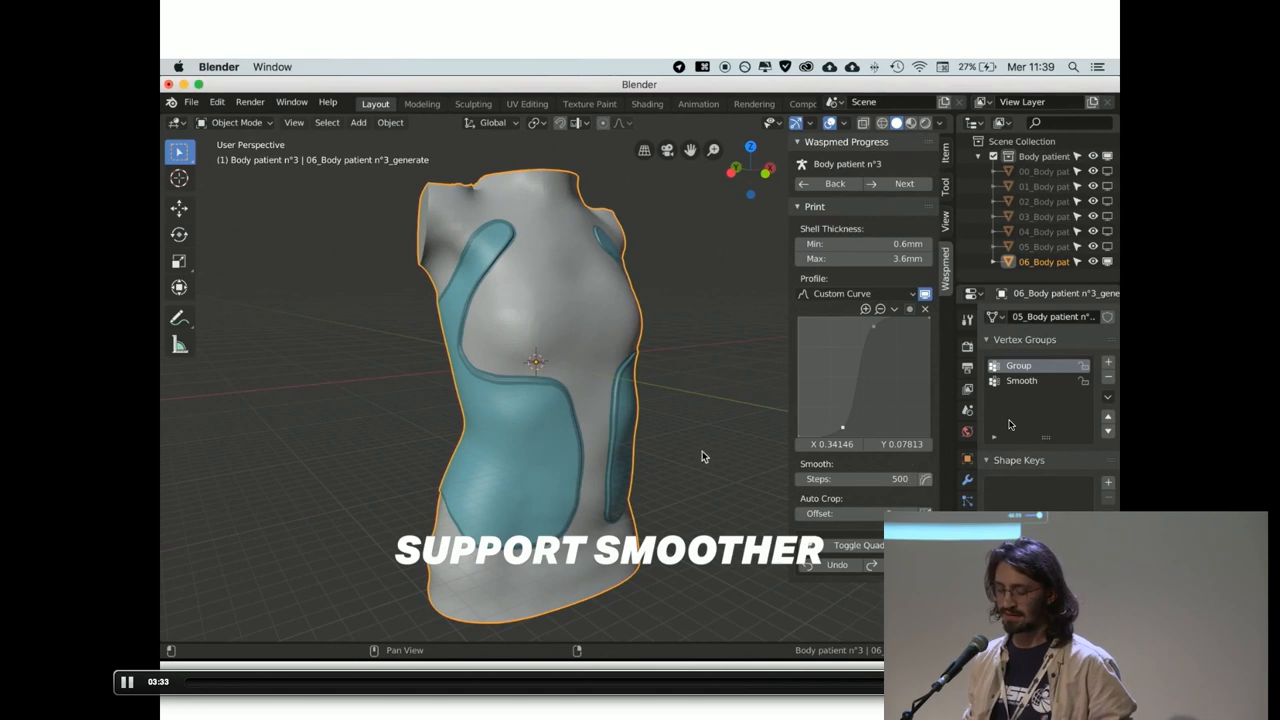
mouse_move(713, 448)
middle_mouse_down()
mouse_move(681, 432)
mouse_move(760, 436)
middle_mouse_up()
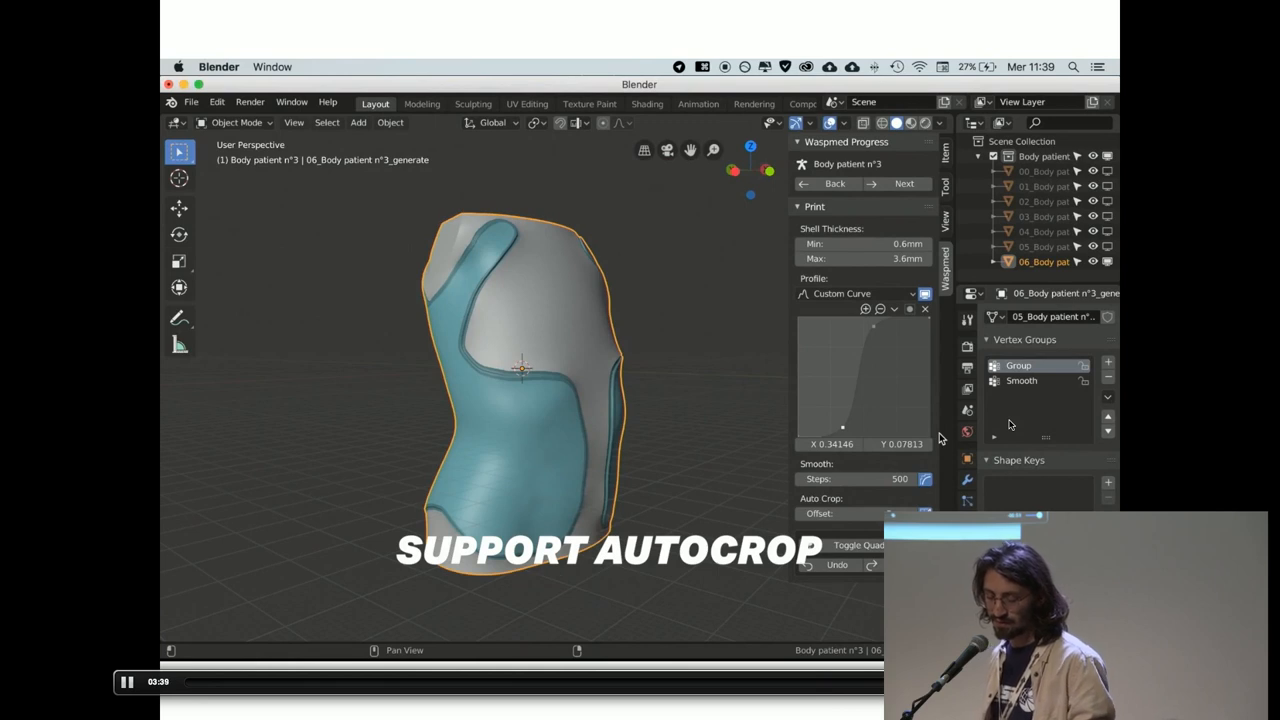
mouse_move(666, 309)
middle_mouse_down()
mouse_move(583, 309)
mouse_move(723, 363)
mouse_move(650, 352)
mouse_move(911, 217)
middle_mouse_up()
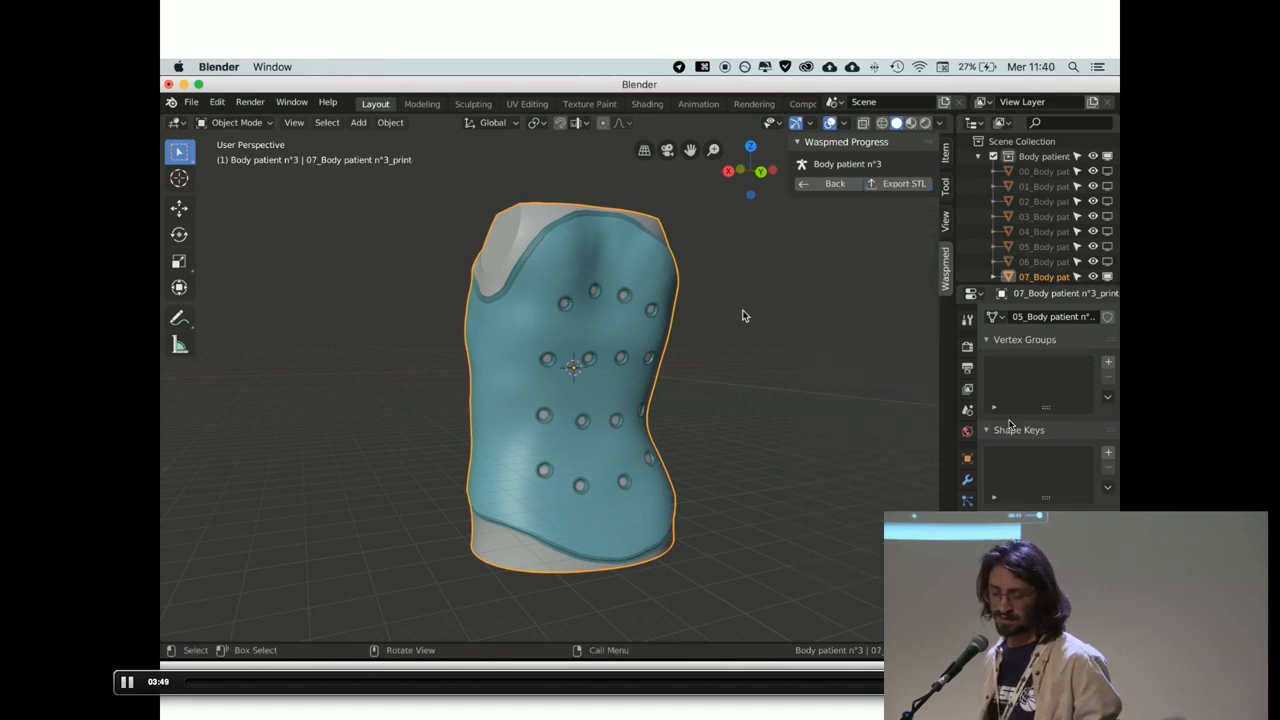
Enter Edit Mode on the final print mesh to examine its dense vertex grid.
mouse_move(744, 315)
middle_mouse_down()
mouse_move(778, 335)
mouse_move(826, 337)
mouse_move(697, 334)
middle_mouse_up()
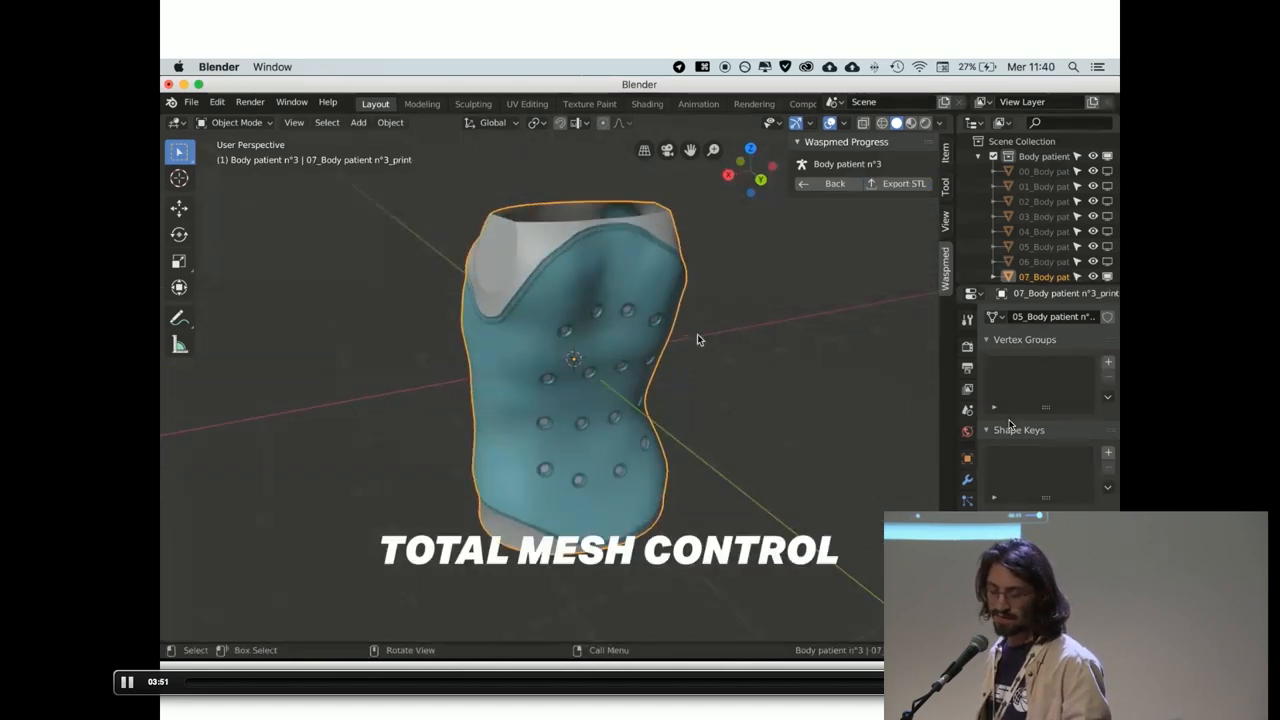
key("Tab")
scroll(550, 380, "up", 3)
scroll(550, 380, "up", 2)
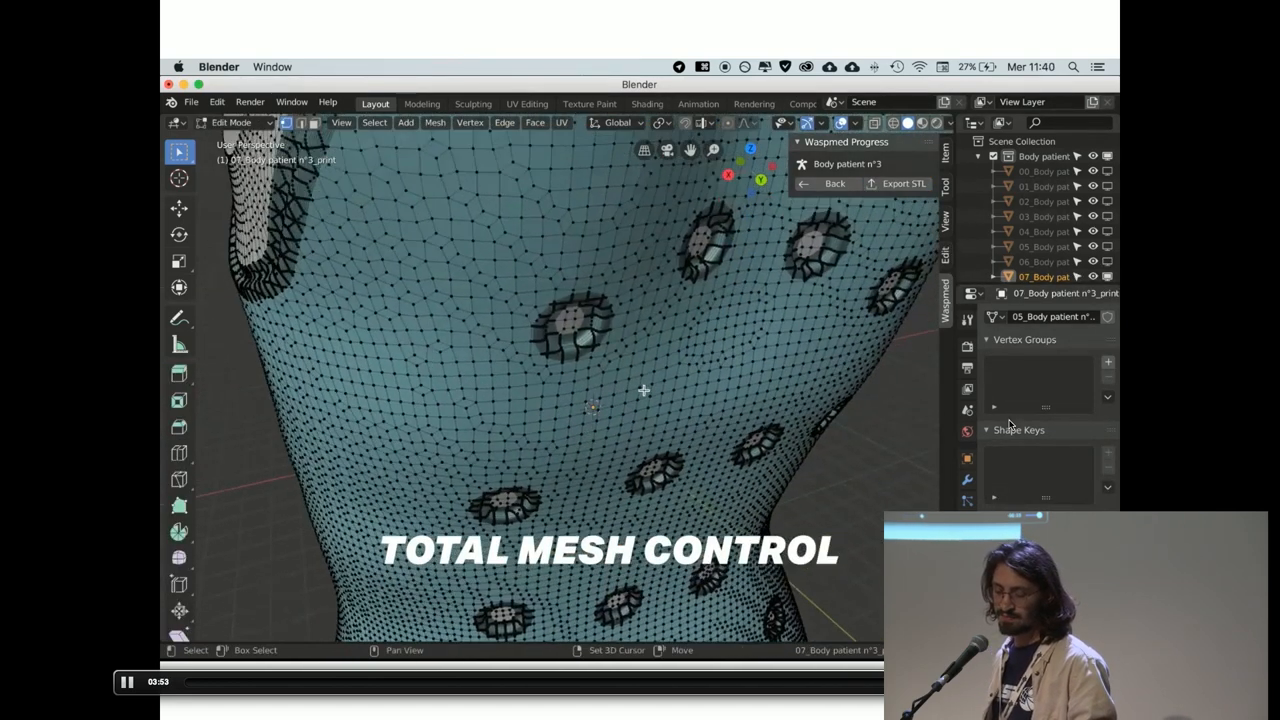
scroll(550, 380, "up", 2)
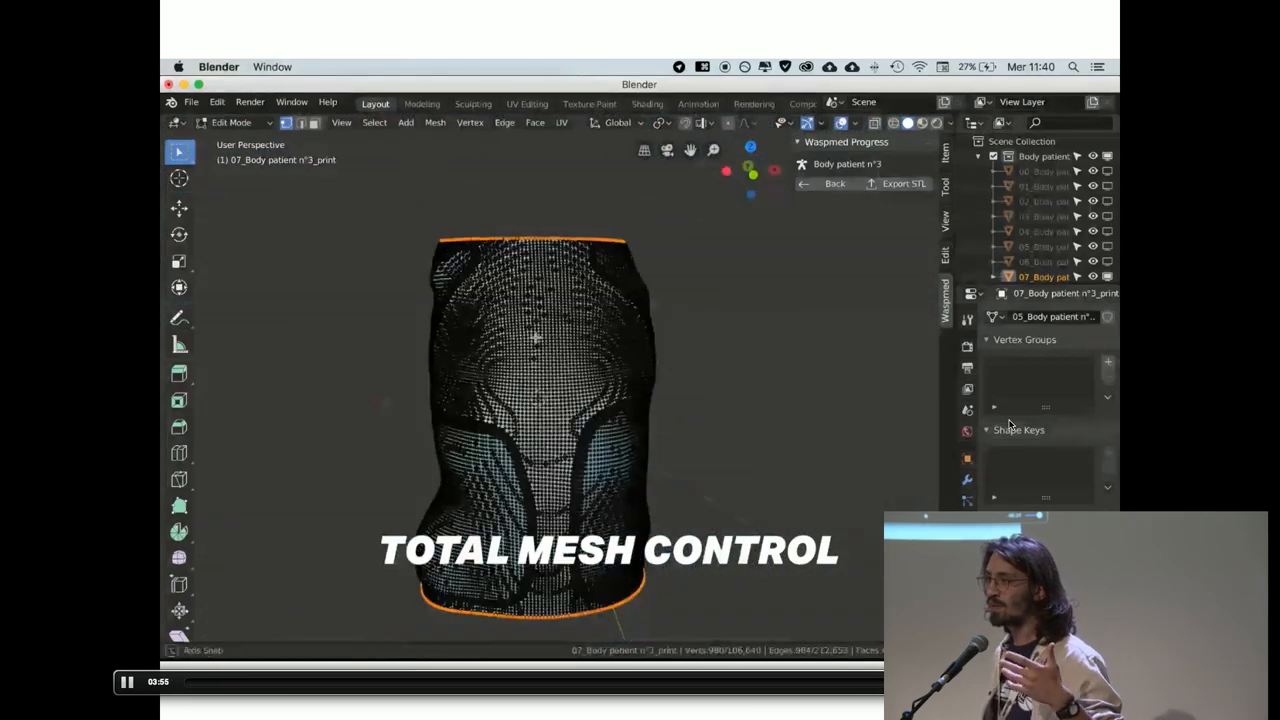